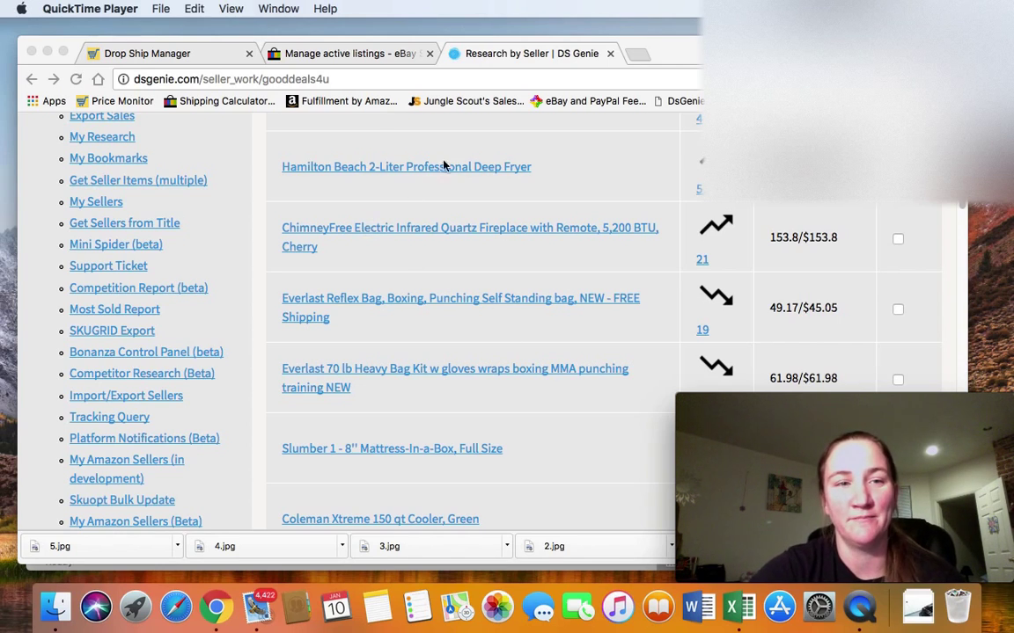
# Step: Switch to the Drop Ship Manager tab showing DSM Tool's Chrome extension page
pyautogui.click(172, 52)
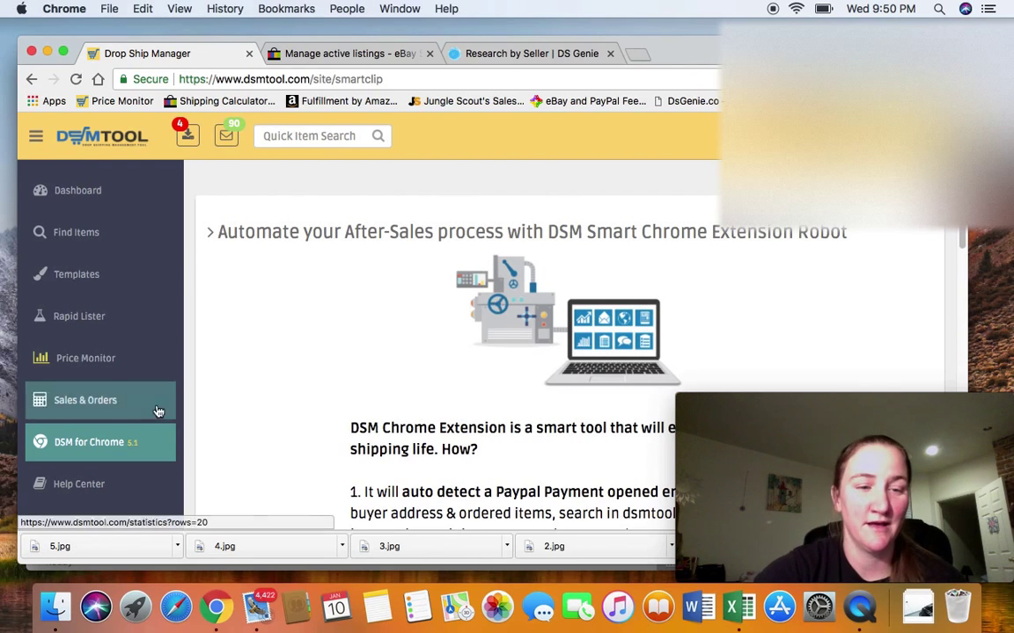
pyautogui.click(109, 449)
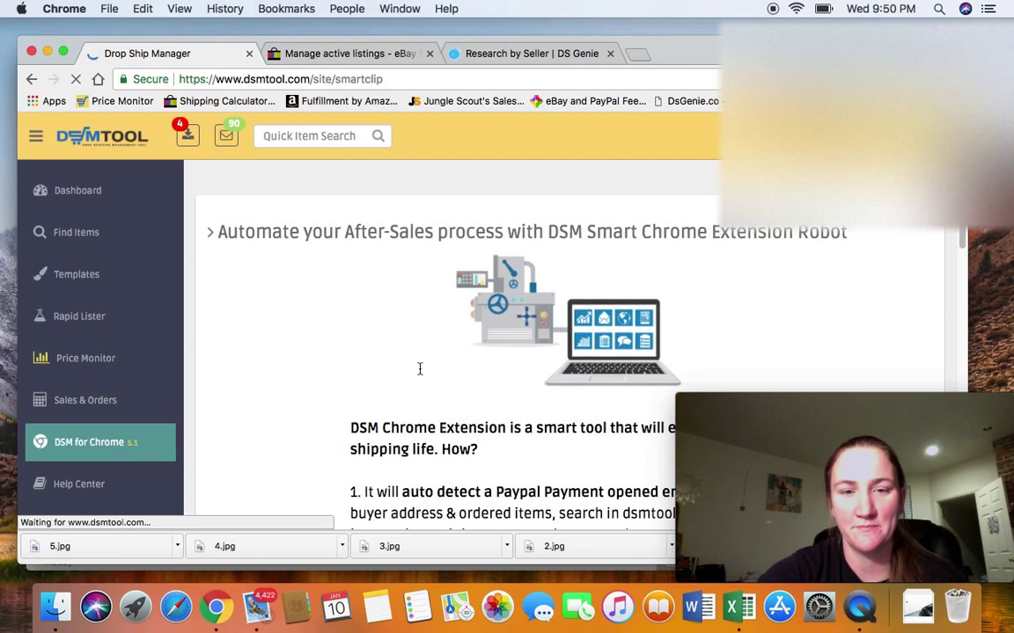
pyautogui.scroll(-5, 420, 369)
pyautogui.scroll(-1, 531, 330)
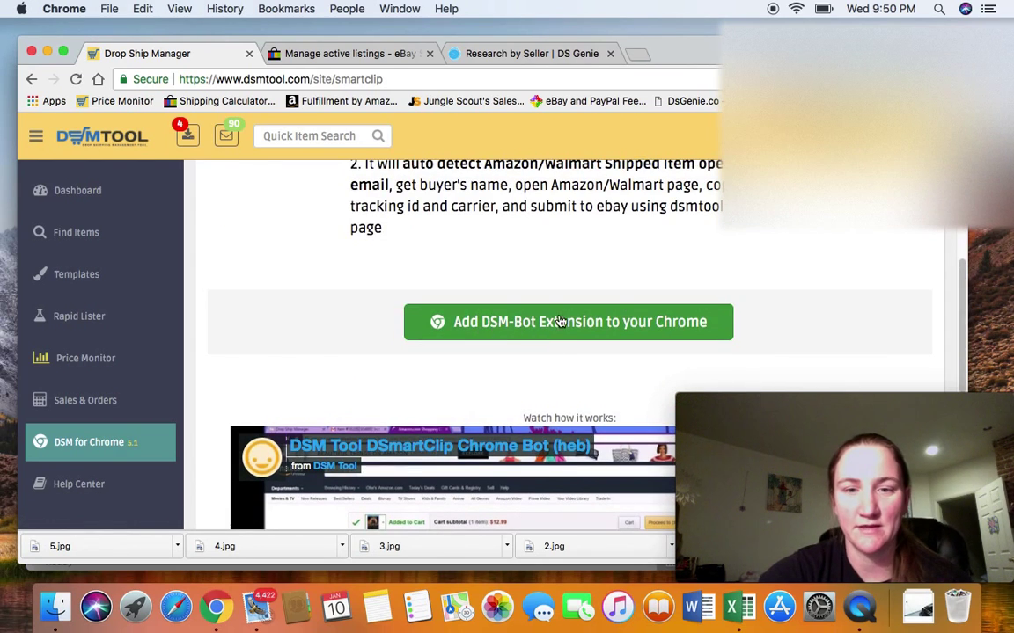
pyautogui.scroll(1, 598, 318)
pyautogui.scroll(3, 617, 314)
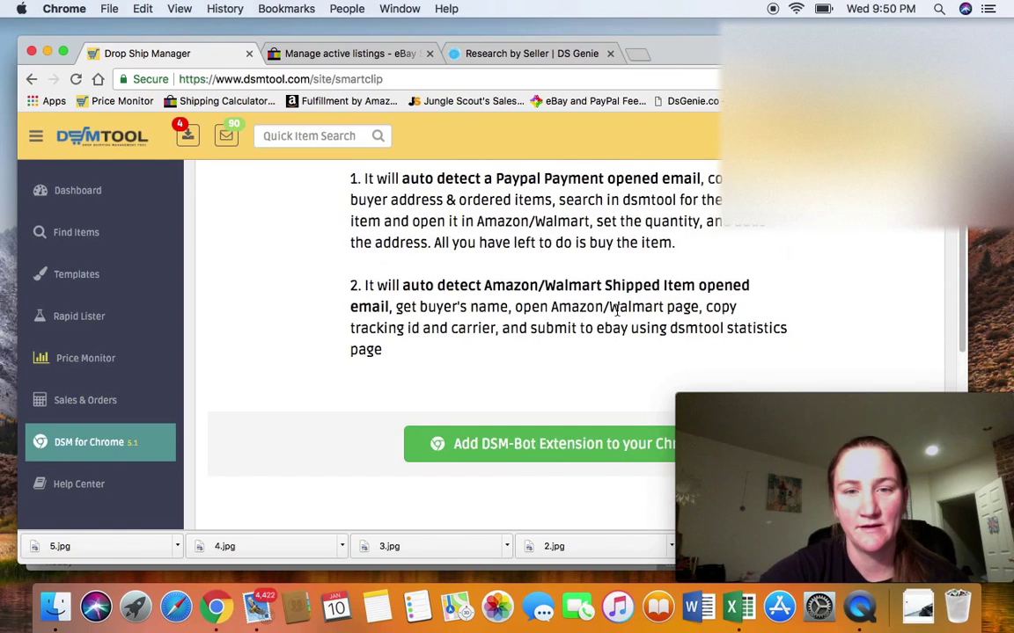
pyautogui.scroll(4, 617, 313)
pyautogui.scroll(-1, 528, 423)
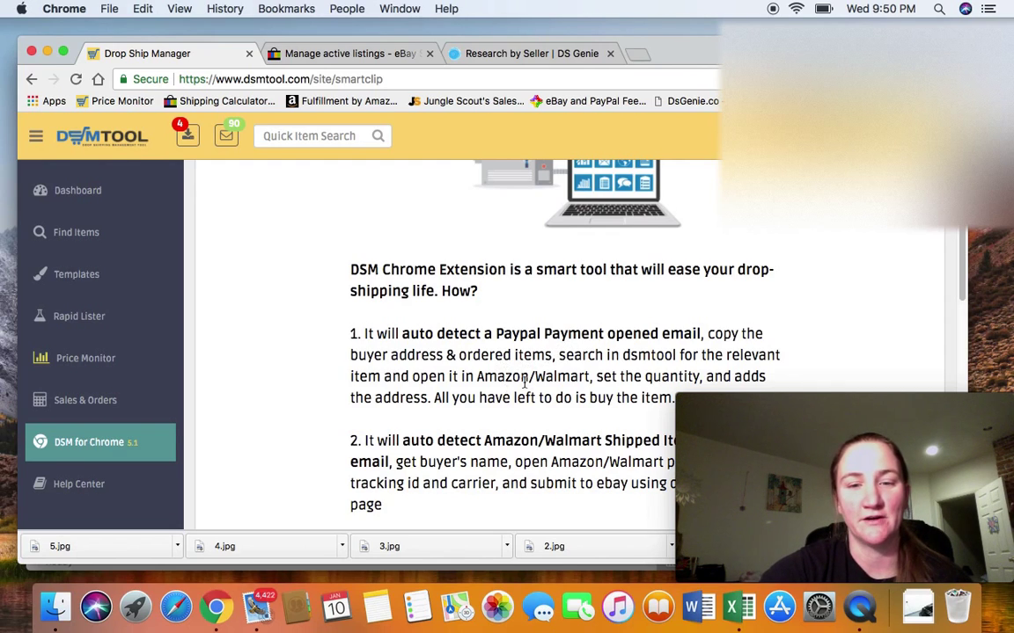
pyautogui.scroll(-1, 539, 440)
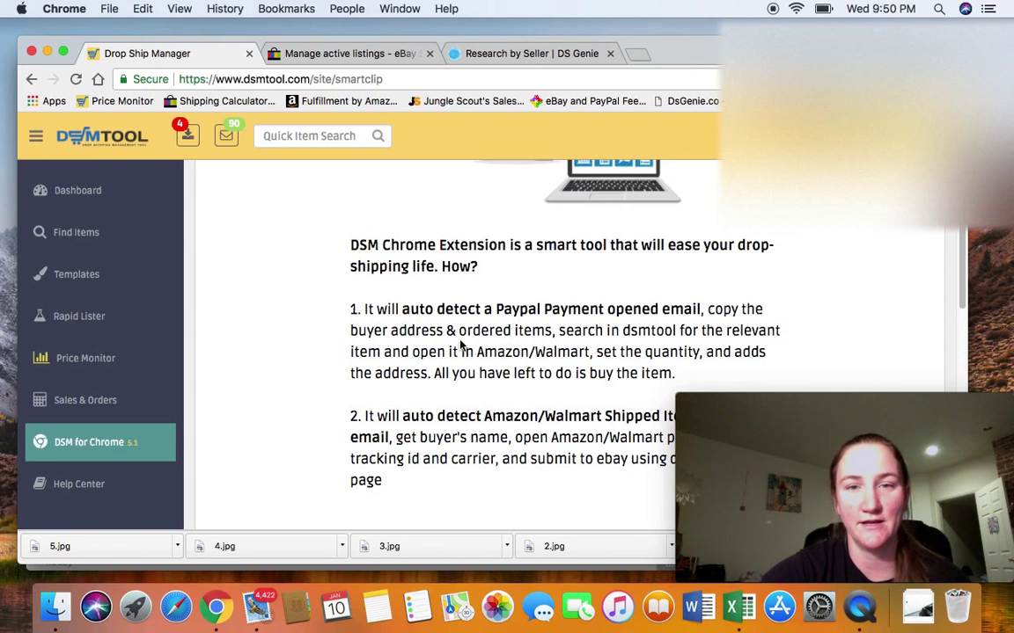
# Step: Open the ChimneyFree electric fireplace's item template in DS Genie and scroll to its UPC lookup
pyautogui.click(523, 55)
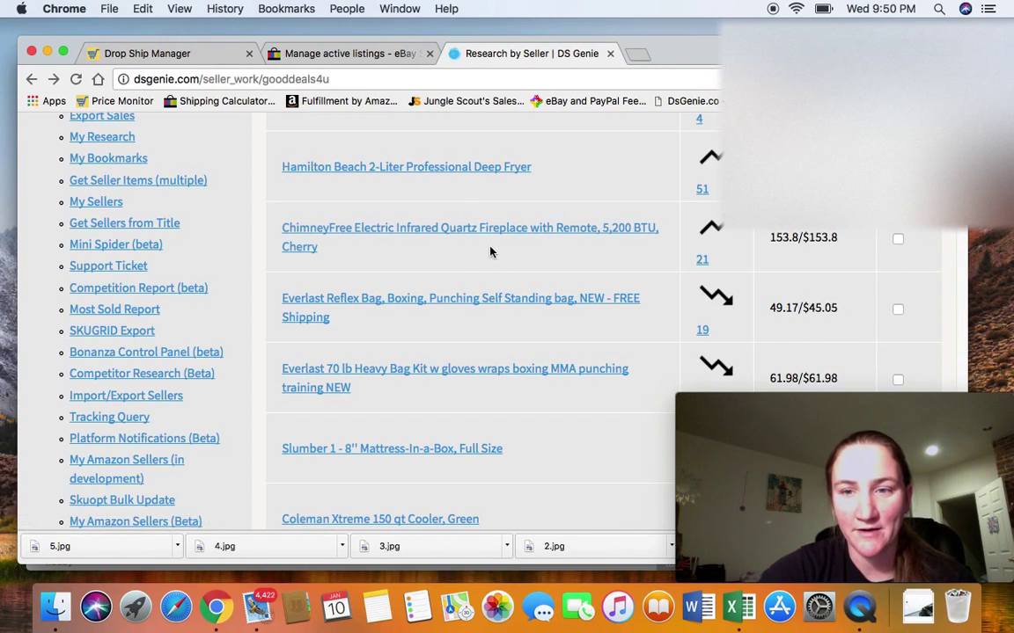
pyautogui.click(434, 233)
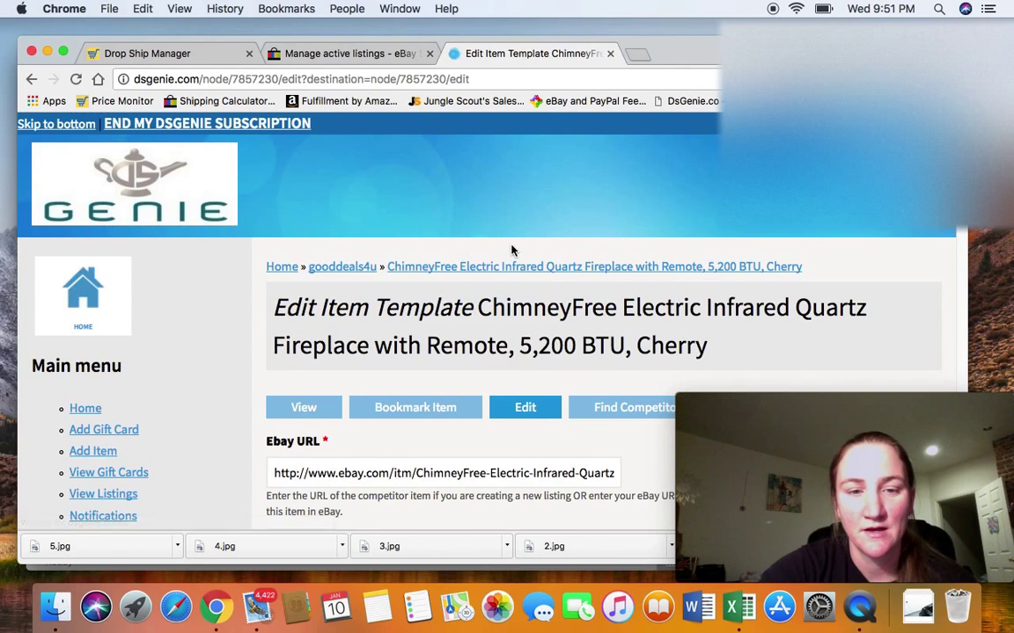
pyautogui.scroll(-2, 566, 261)
pyautogui.scroll(-3, 566, 261)
pyautogui.scroll(-2, 563, 262)
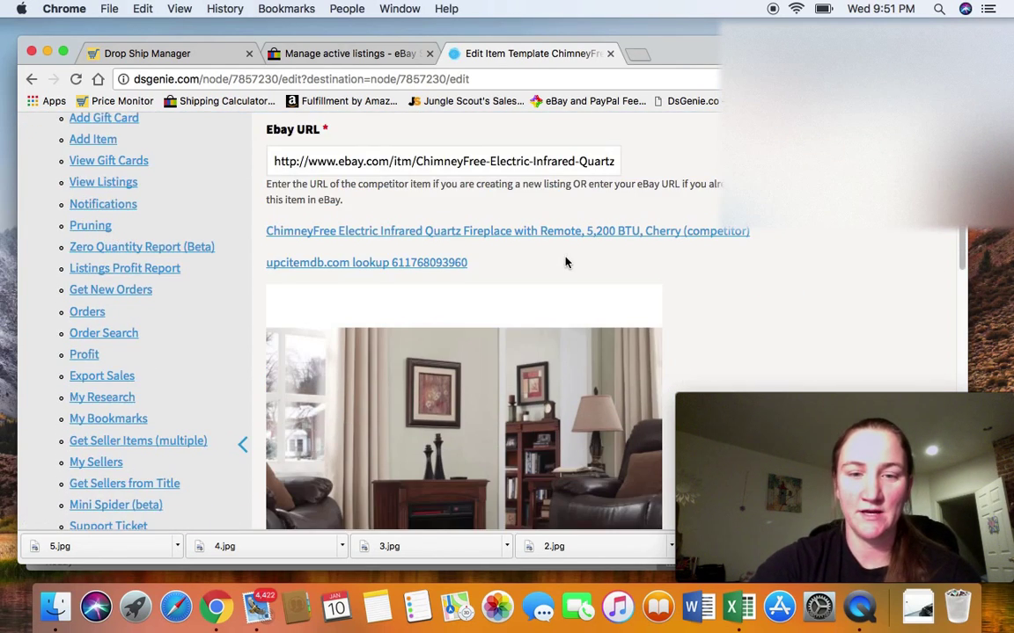
pyautogui.scroll(-2, 563, 262)
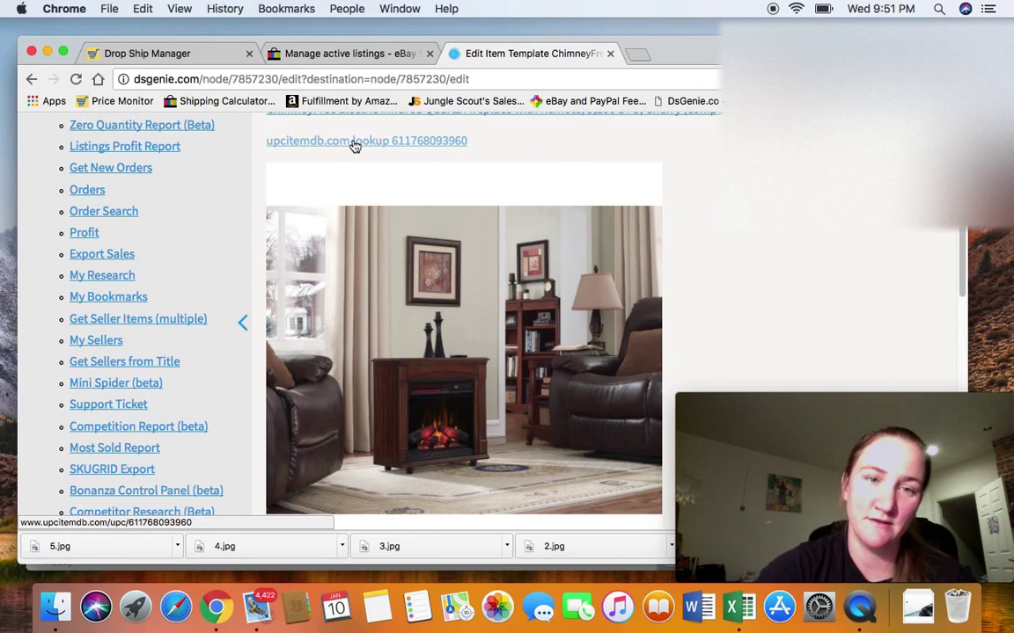
# Step: Look up the fireplace's UPC on upcitemdb and scroll to its Shopping Info
pyautogui.click(354, 143)
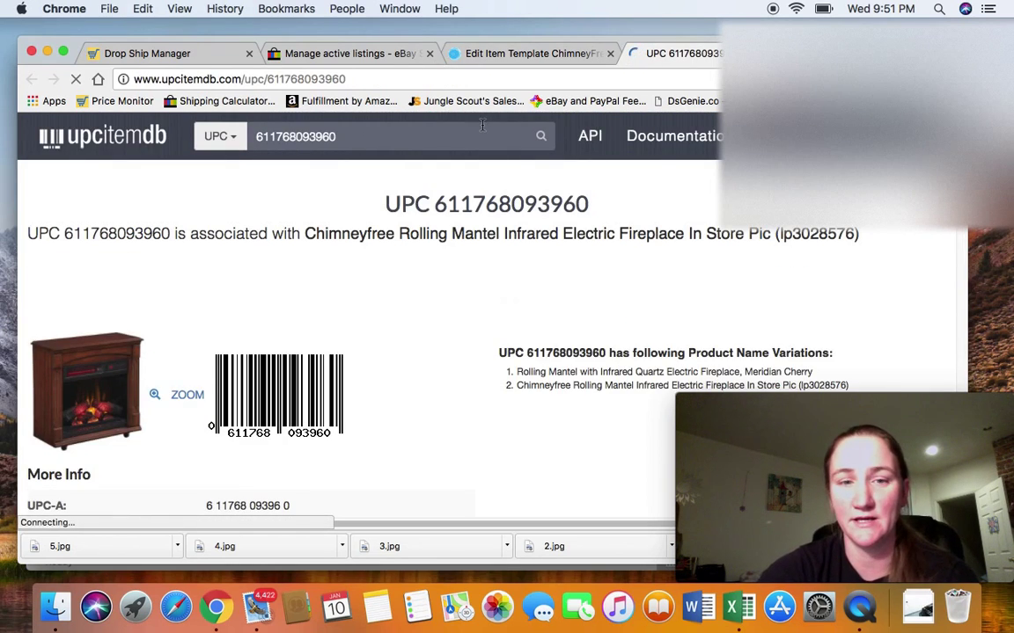
pyautogui.scroll(-3, 370, 309)
pyautogui.scroll(-3, 363, 310)
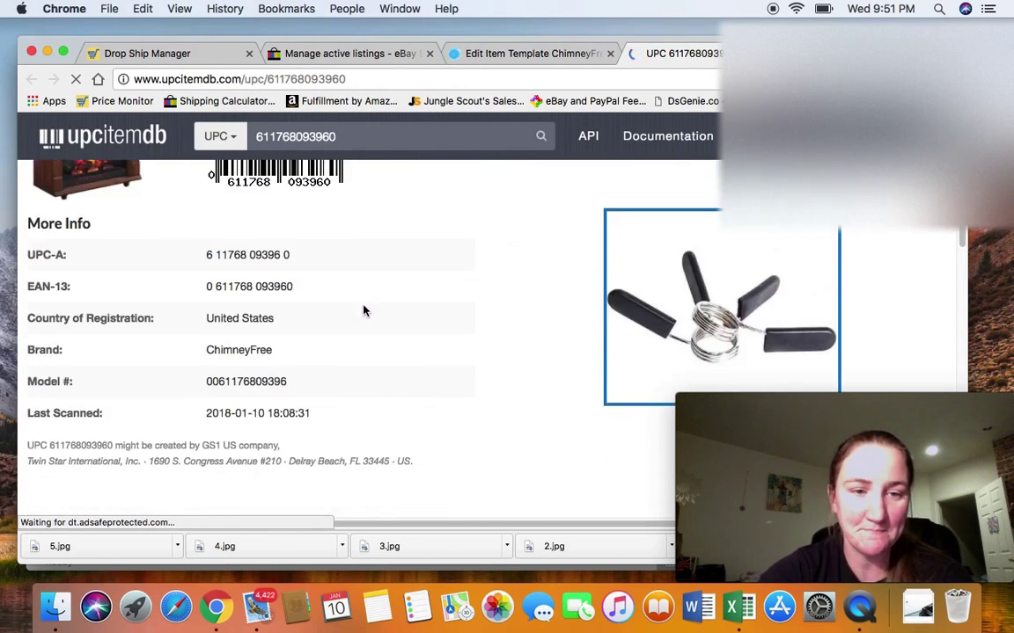
pyautogui.scroll(-2, 383, 300)
pyautogui.scroll(-3, 378, 300)
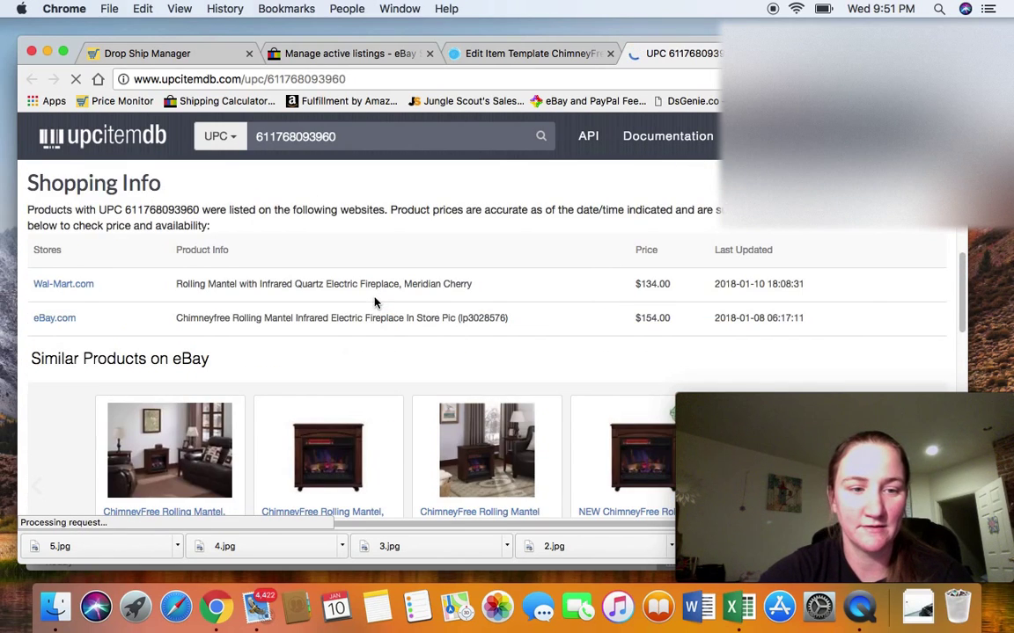
# Step: Open the Wal-Mart.com listing showing the ChimneyFree fireplace at $134.00
pyautogui.click(62, 285)
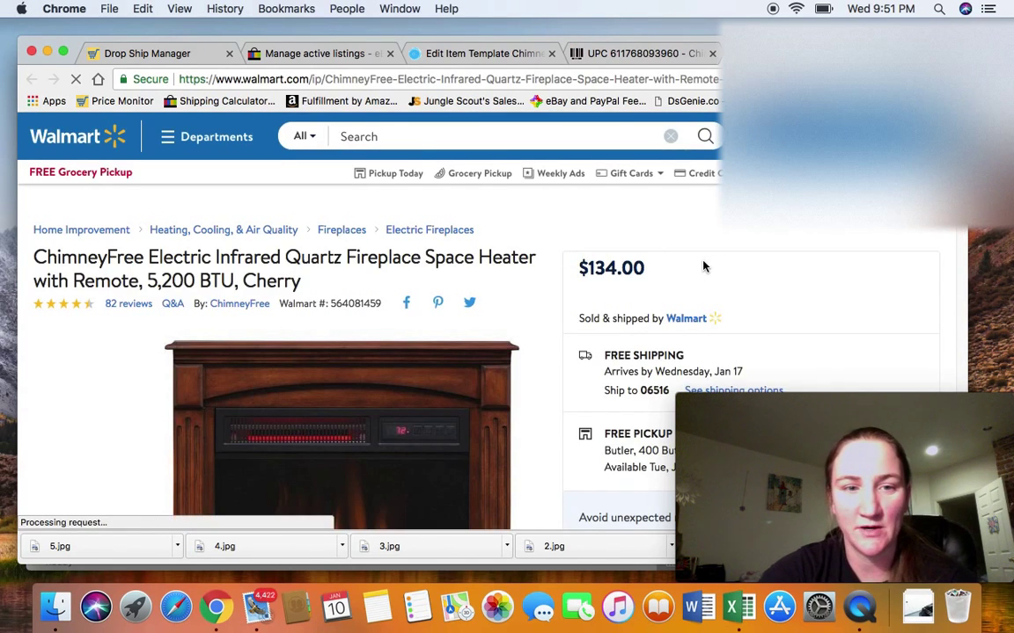
pyautogui.scroll(-2, 682, 265)
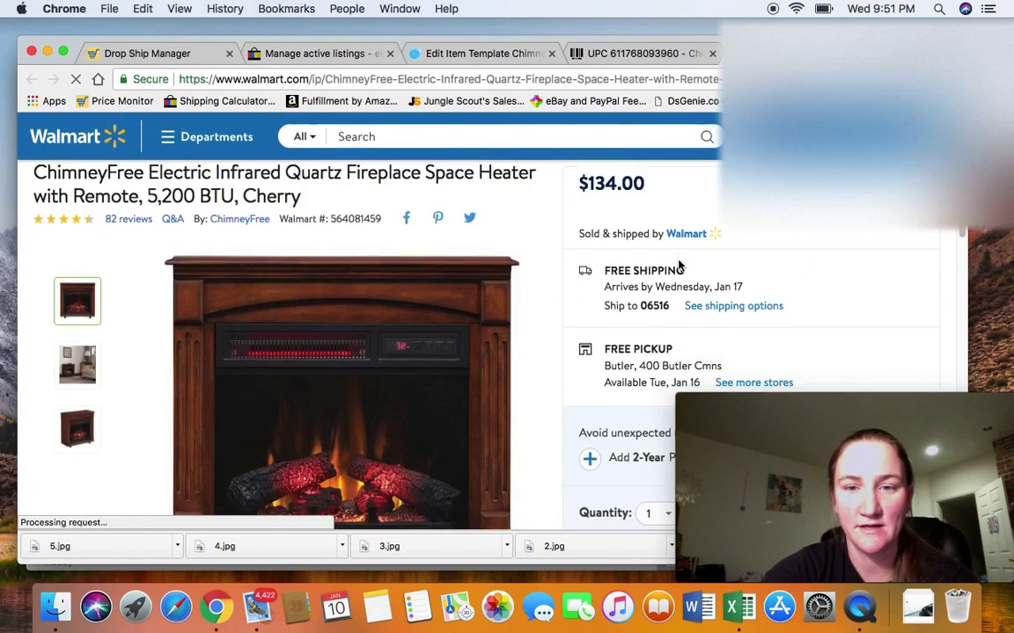
pyautogui.scroll(-4, 682, 264)
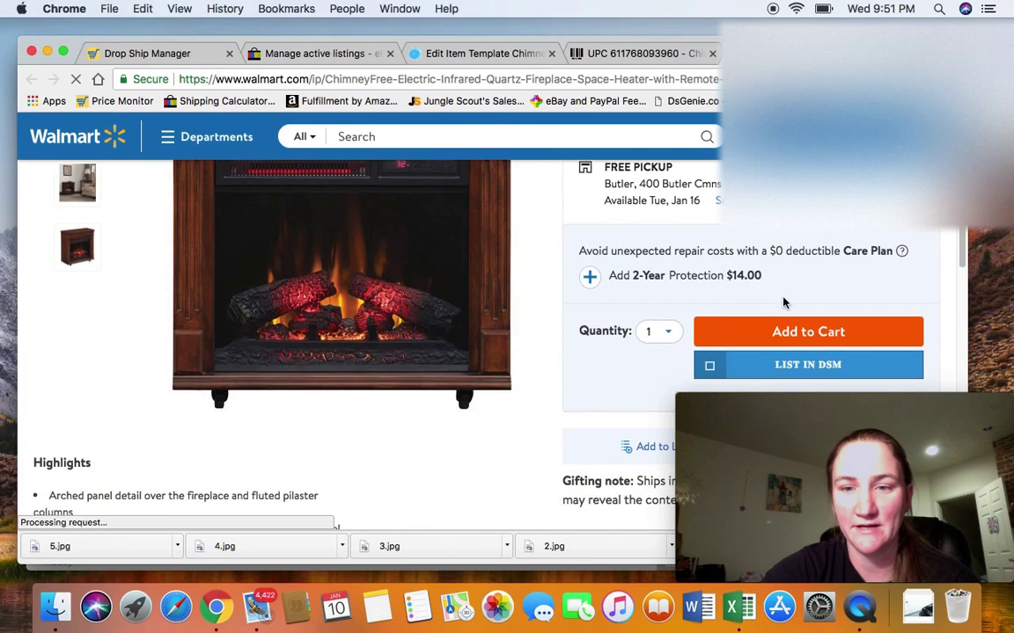
pyautogui.scroll(-1, 782, 308)
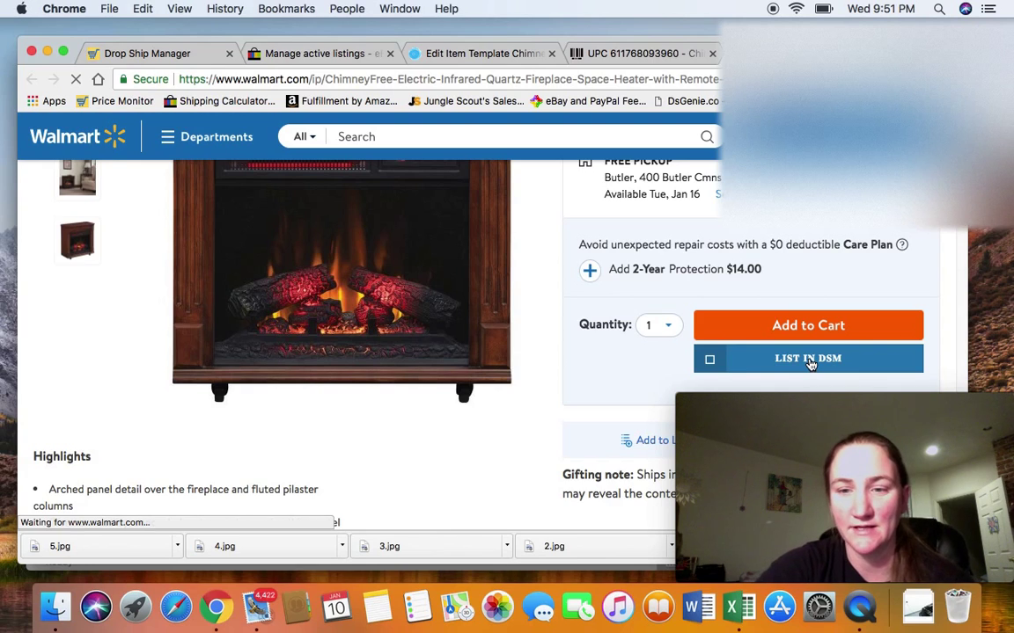
# Step: Send the Walmart fireplace to DSM and import it into a Rapid Lister eBay draft
pyautogui.click(810, 361)
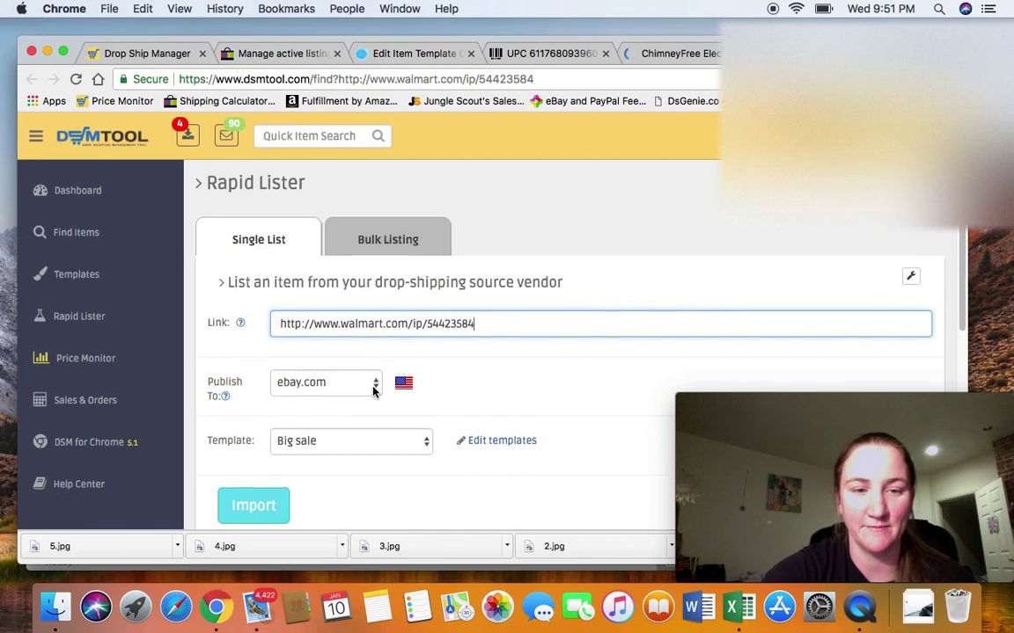
pyautogui.scroll(-2, 290, 379)
pyautogui.click(258, 407)
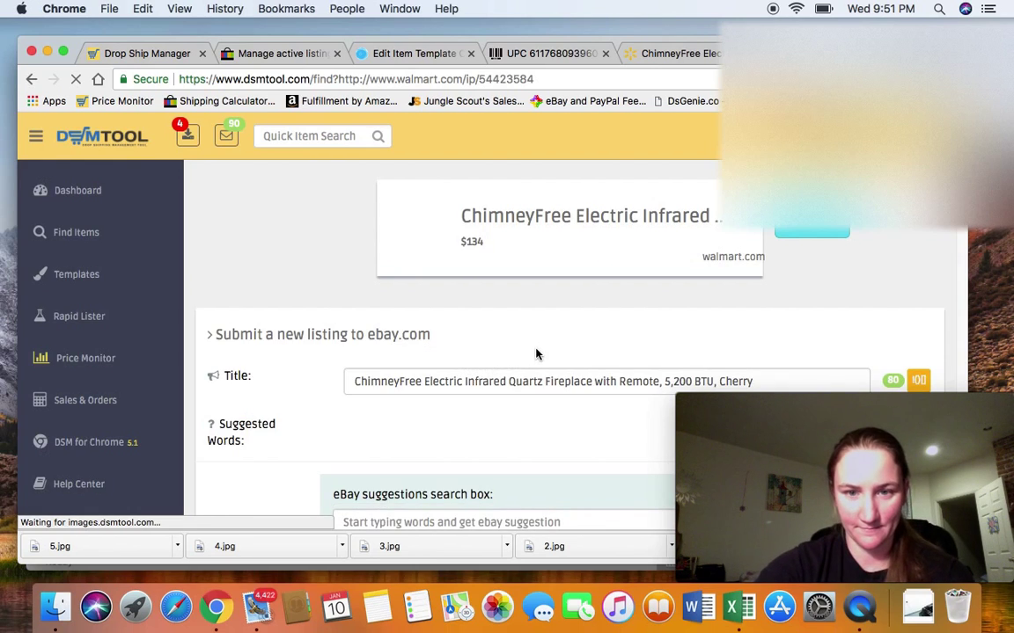
pyautogui.scroll(-1, 508, 330)
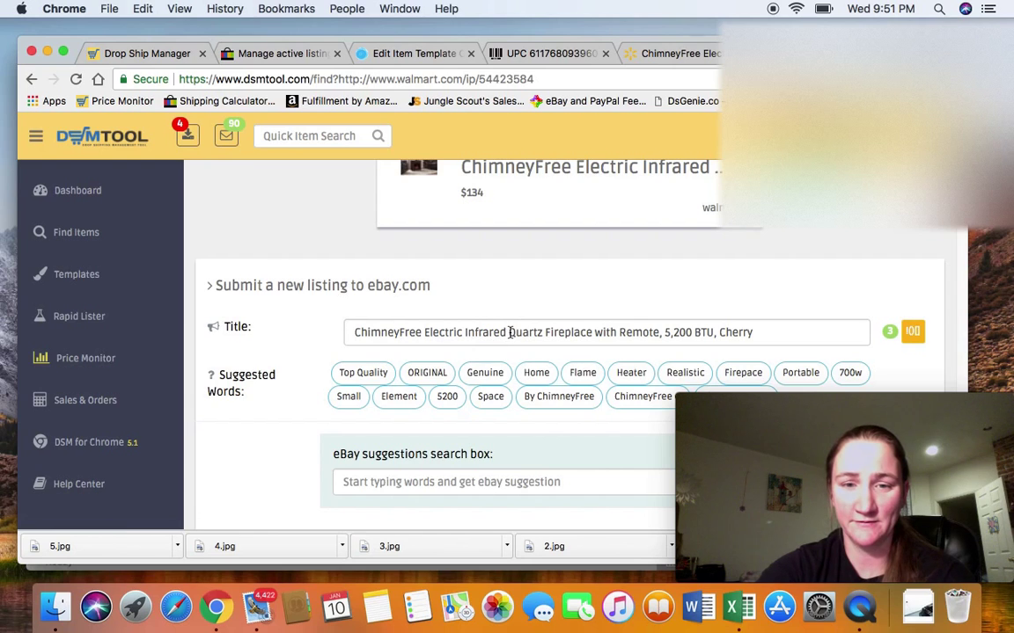
pyautogui.scroll(-3, 567, 330)
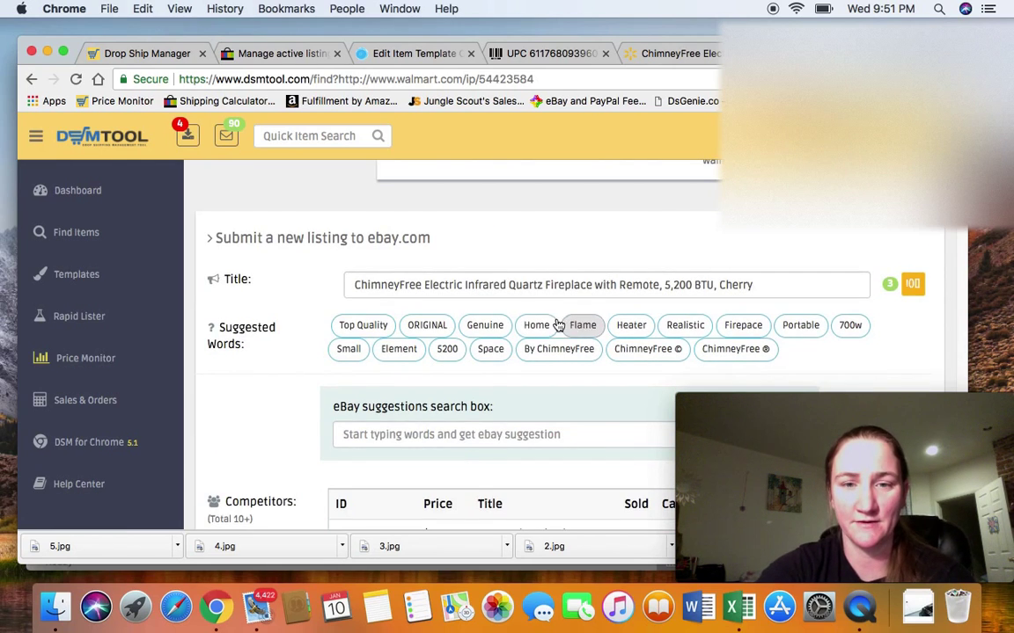
# Step: Copy the competitor's fireplace title from the DS Genie item template
pyautogui.click(409, 53)
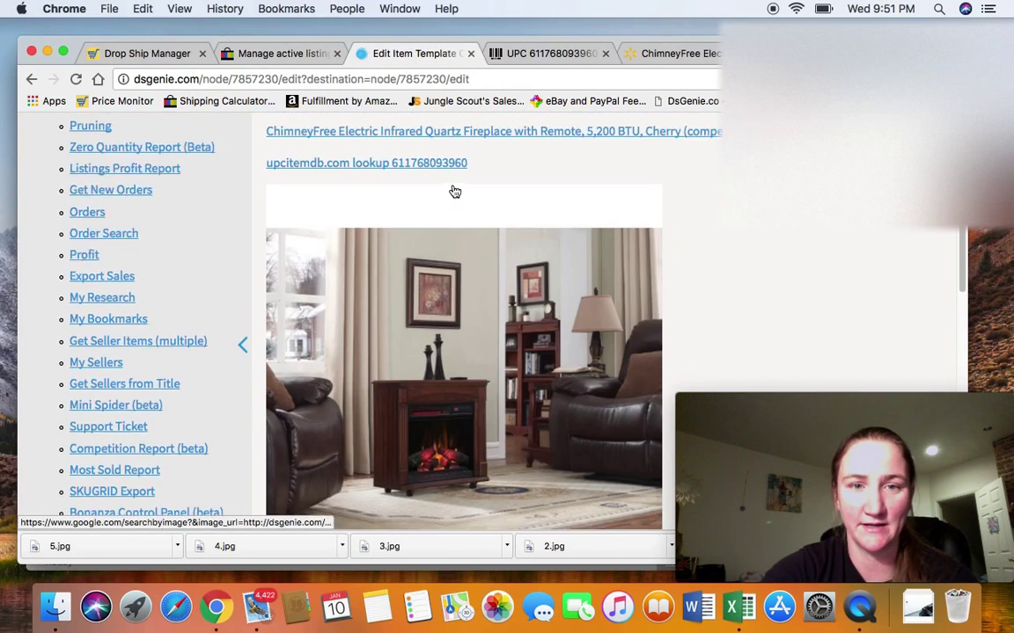
pyautogui.scroll(3, 454, 192)
pyautogui.scroll(2, 409, 166)
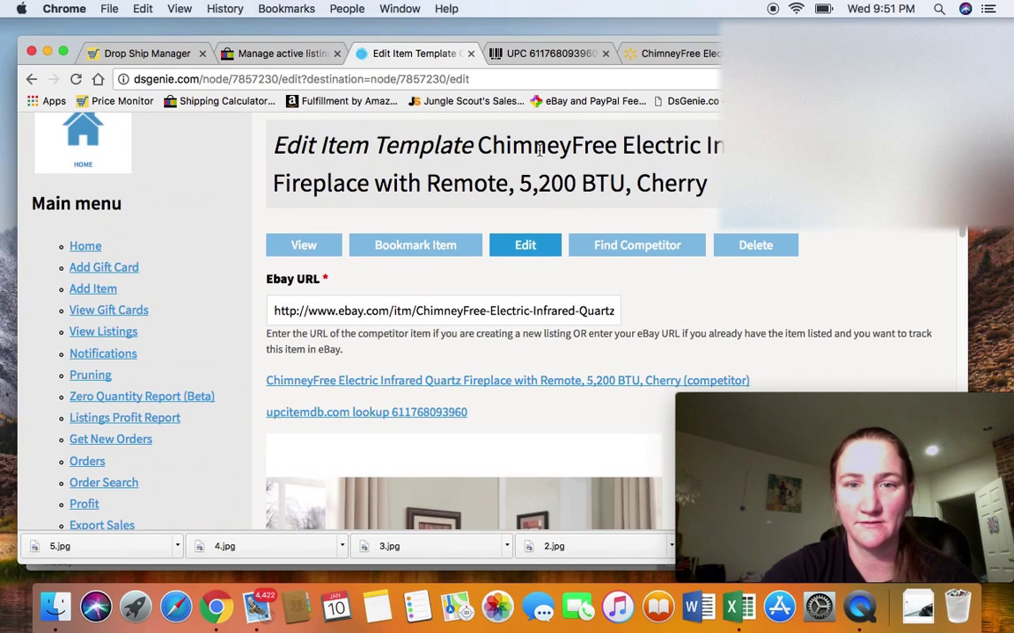
pyautogui.moveTo(479, 146); pyautogui.dragTo(713, 198)
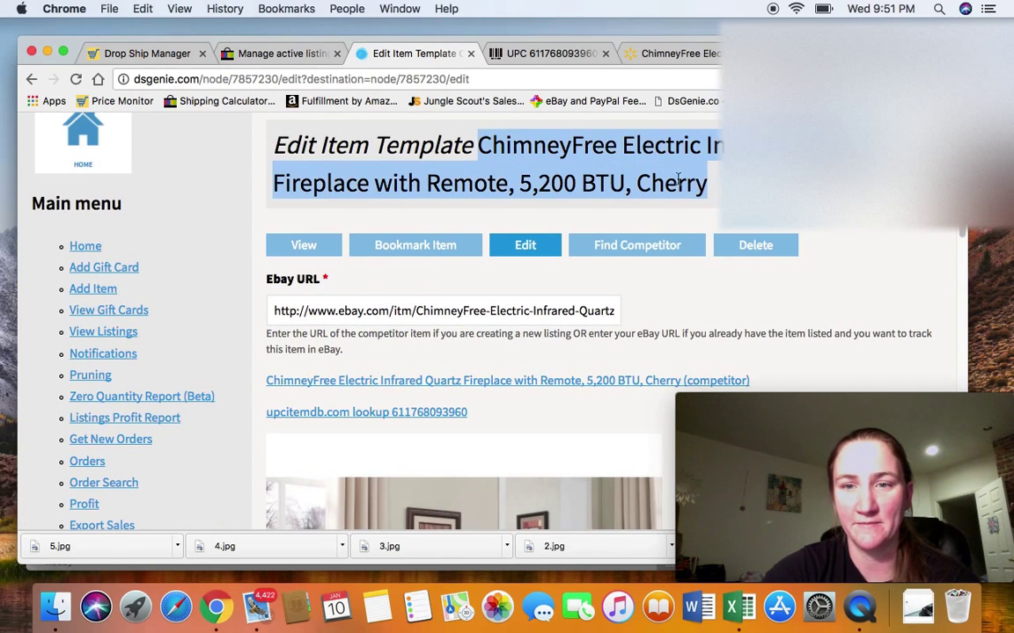
pyautogui.rightClick(256, 169)
pyautogui.click(514, 208)
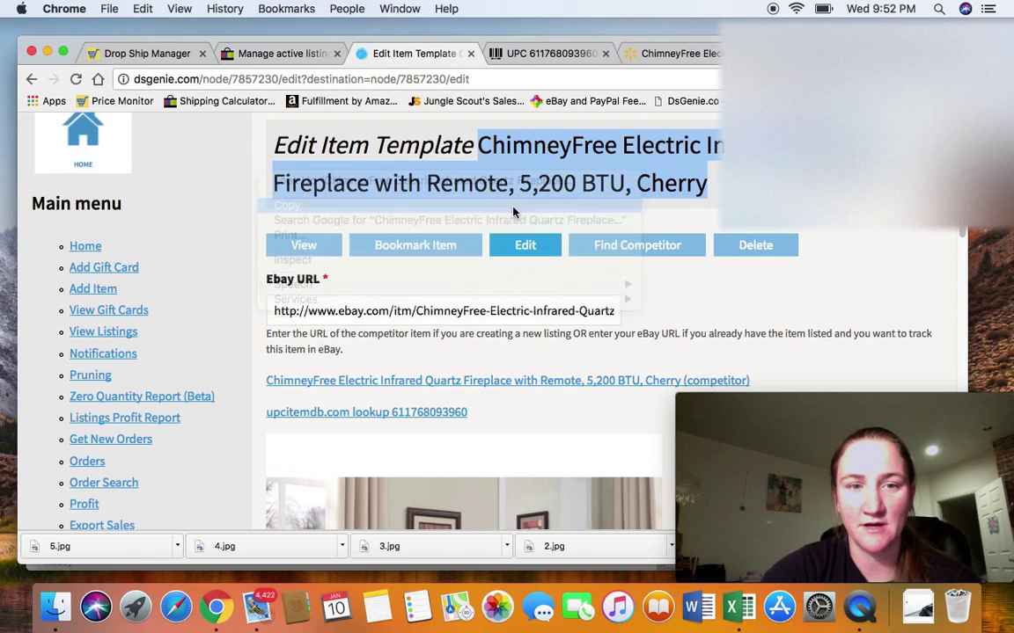
# Step: Paste the copied title over the existing DSMTool listing title
pyautogui.press('super+1')
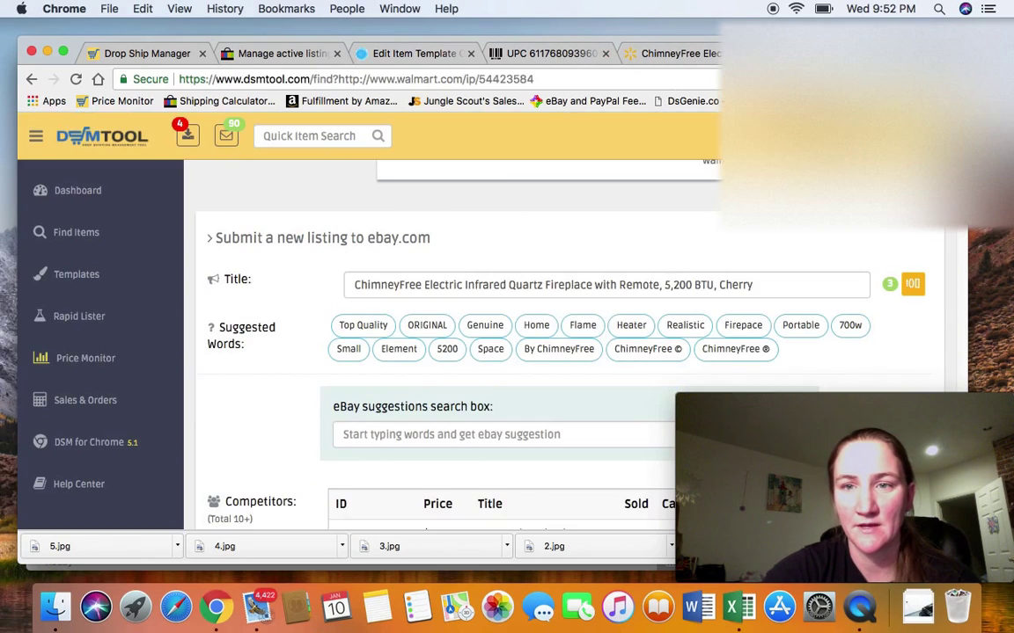
pyautogui.doubleClick(500, 282)
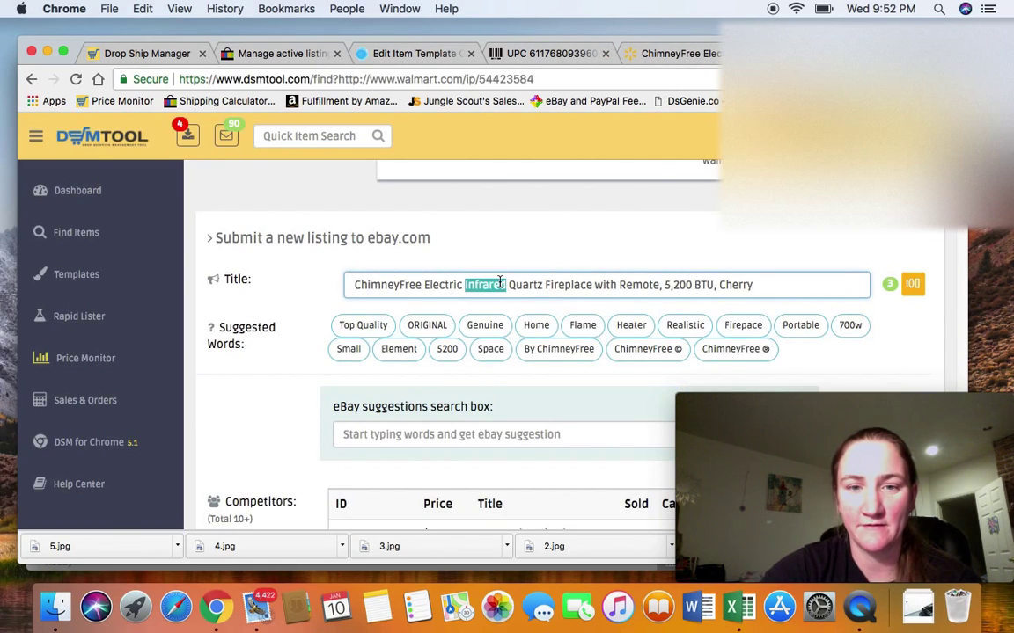
pyautogui.tripleClick(500, 283)
pyautogui.rightClick(500, 283)
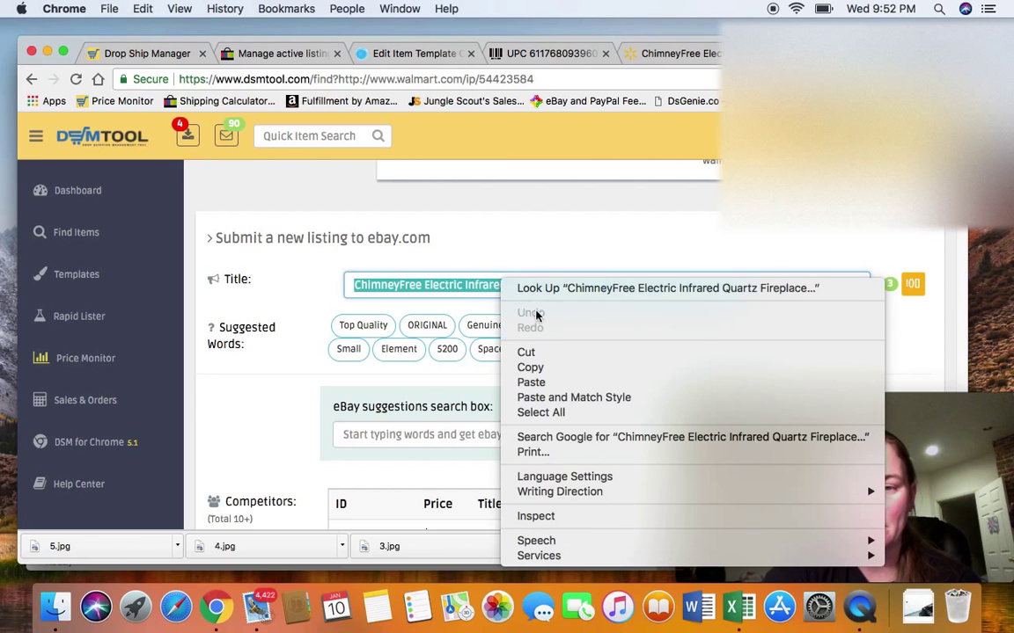
pyautogui.click(531, 382)
# Step: Check the competitor's fireplace price in the DS Genie item template
pyautogui.scroll(-5, 596, 350)
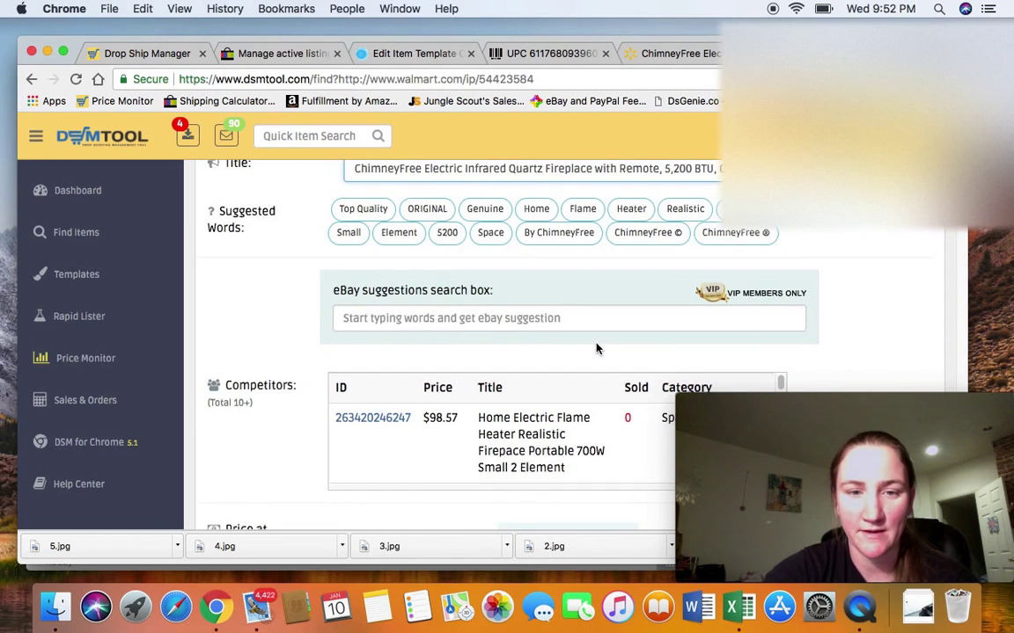
pyautogui.scroll(-1, 842, 342)
pyautogui.scroll(-2, 842, 341)
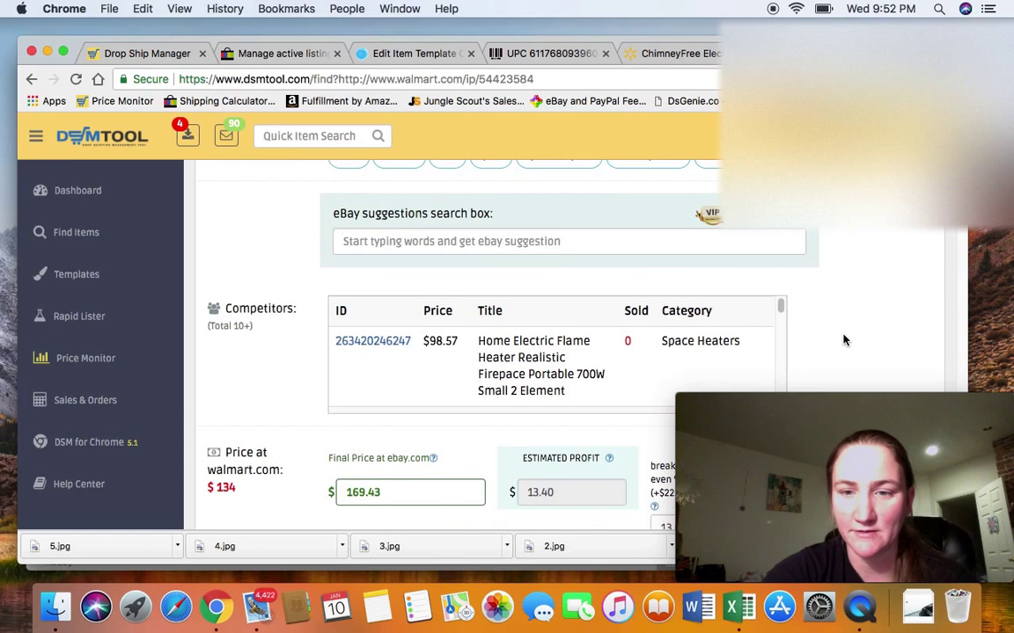
pyautogui.scroll(-1, 843, 340)
pyautogui.scroll(-1, 843, 341)
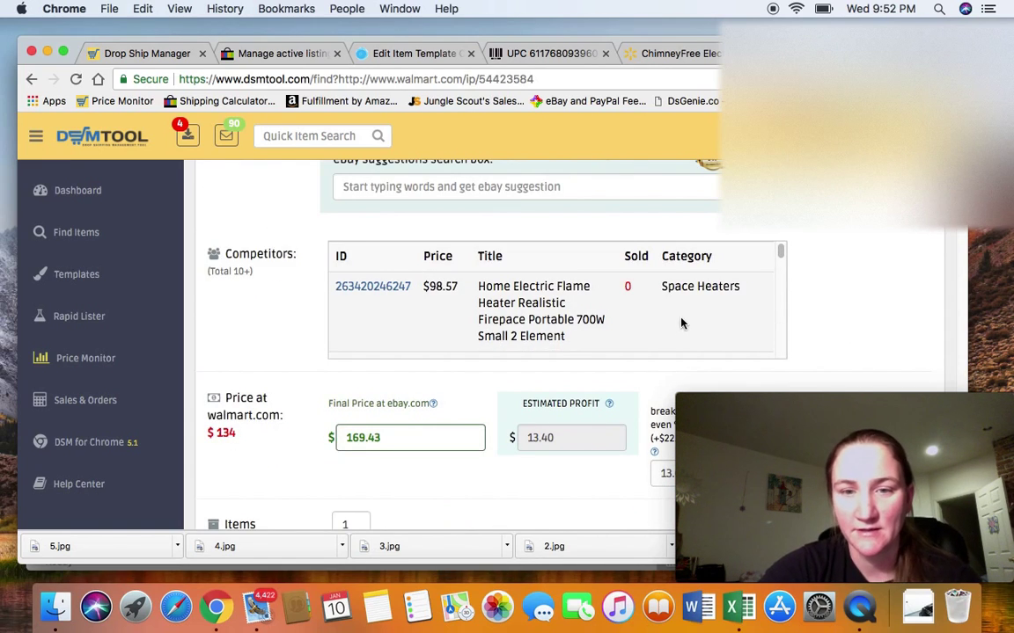
pyautogui.scroll(-5, 552, 457)
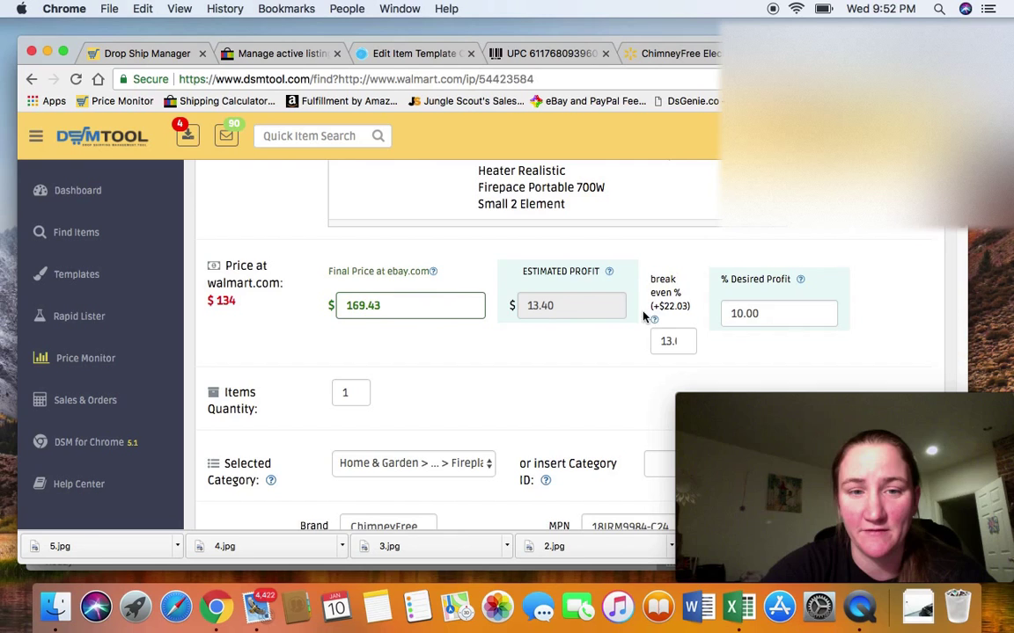
pyautogui.click(387, 53)
pyautogui.scroll(-5, 503, 293)
pyautogui.scroll(-3, 502, 292)
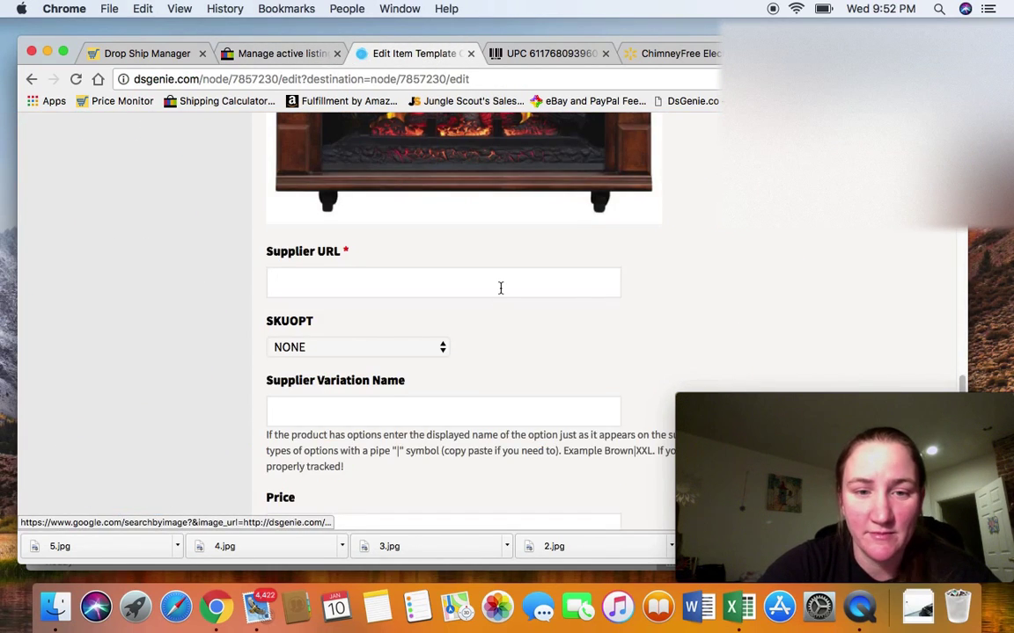
pyautogui.scroll(-2, 501, 294)
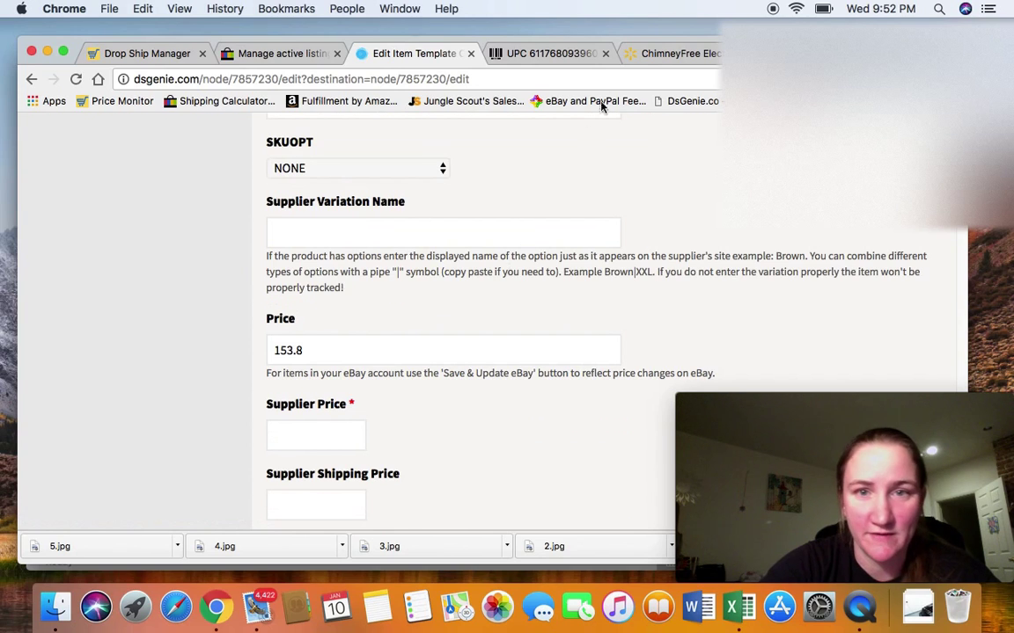
# Step: Change the DSMTool final price from 169.43 to 153.80
pyautogui.press('super+1')
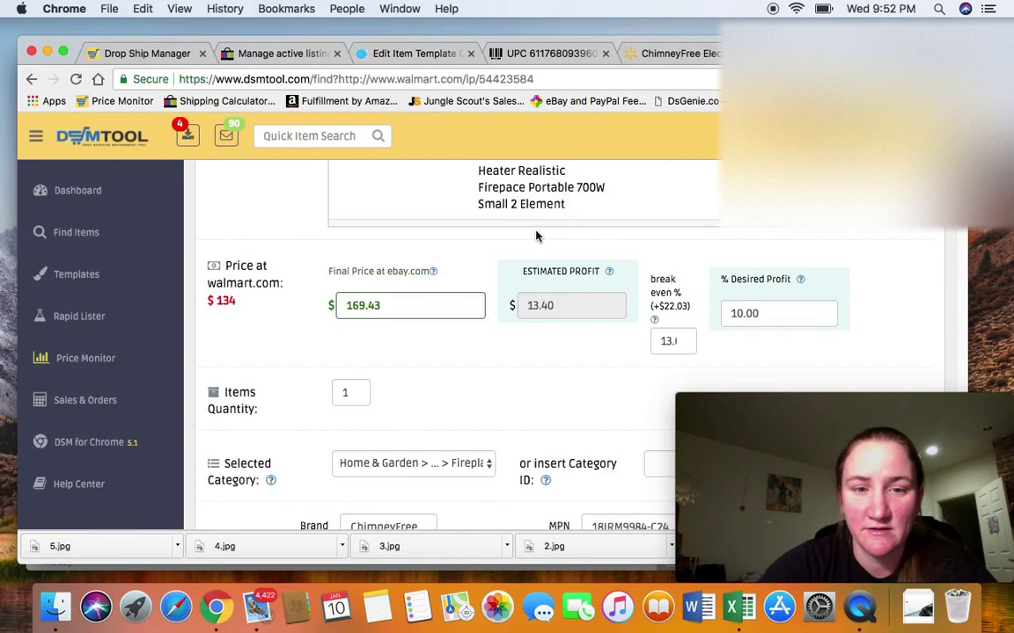
pyautogui.doubleClick(343, 306)
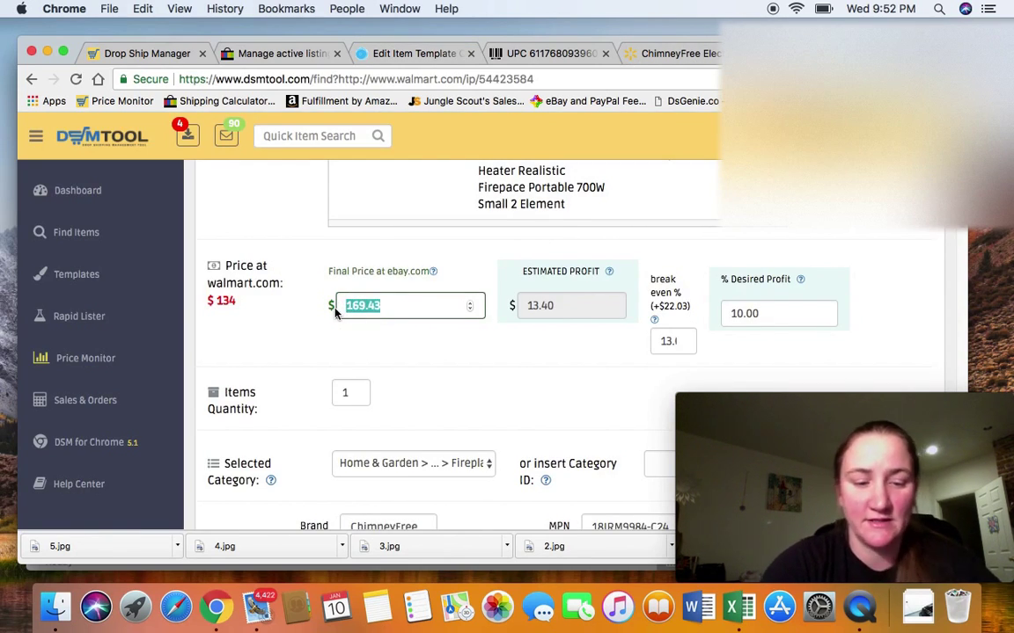
pyautogui.write('153.')
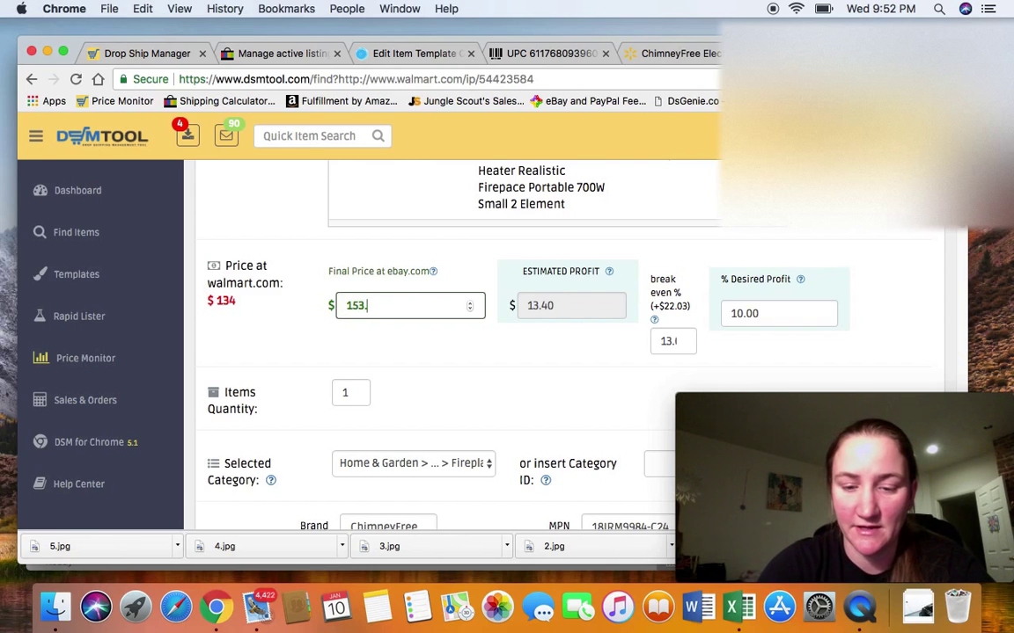
pyautogui.write('80')
pyautogui.click(484, 348)
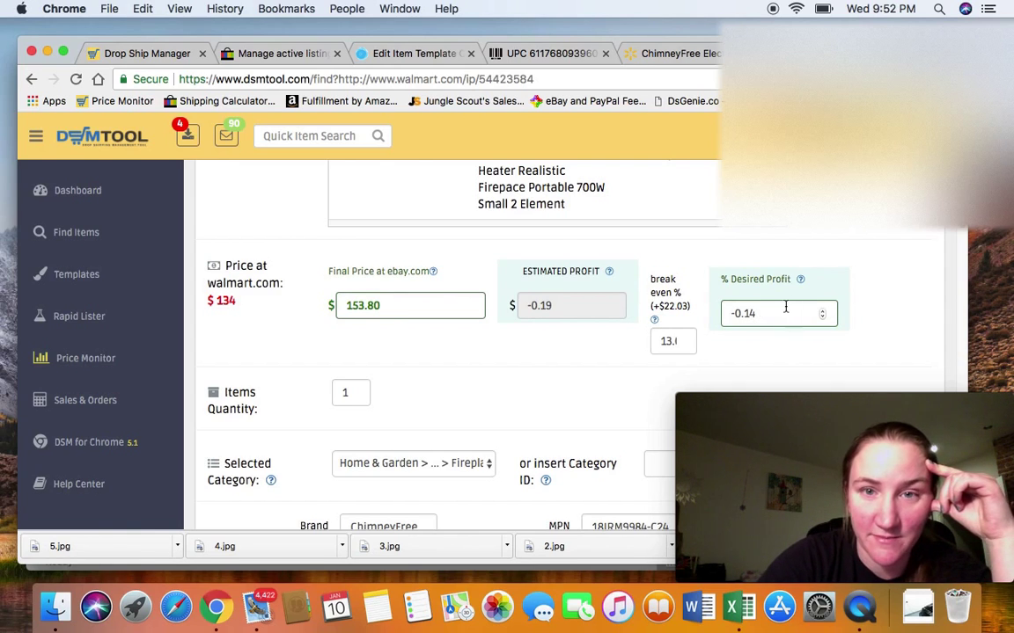
# Step: Close the fireplace tabs and return to Research by Seller for the Everlast Reflex Bag template
pyautogui.click(607, 54)
pyautogui.click(606, 55)
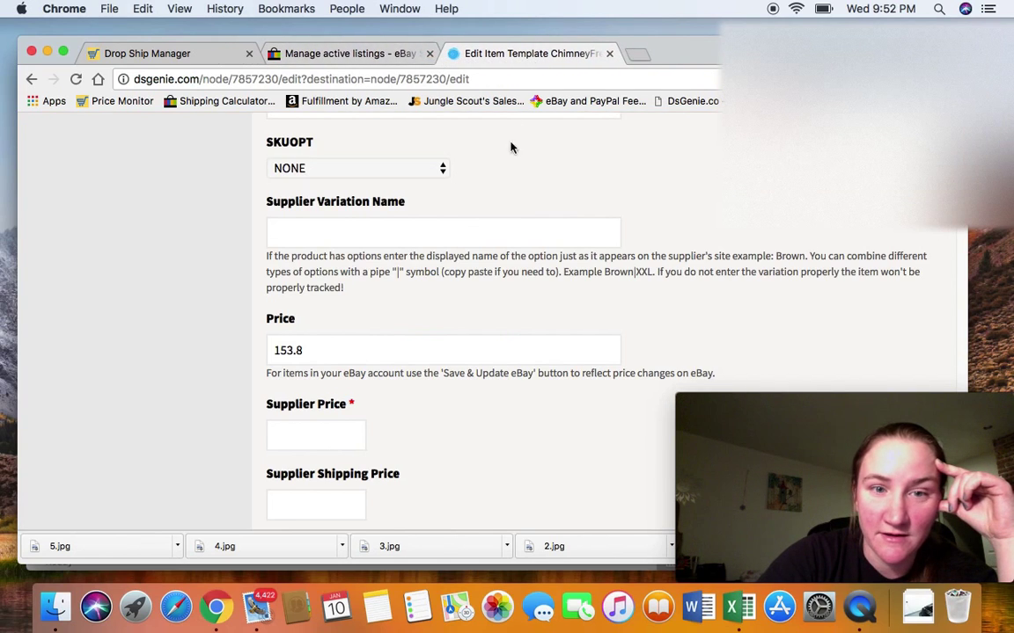
pyautogui.click(31, 79)
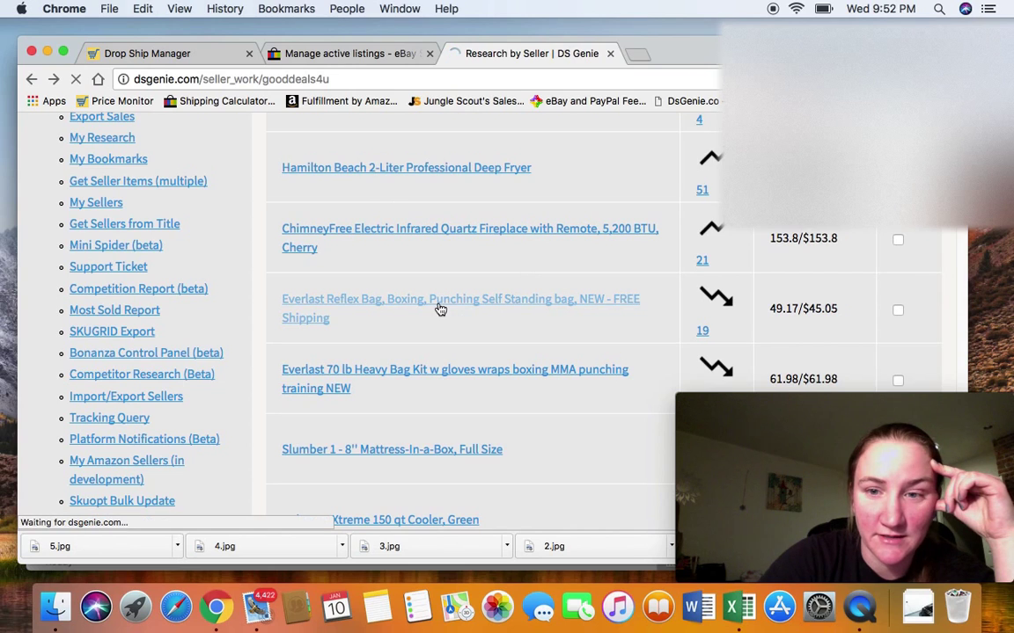
pyautogui.scroll(-1, 483, 291)
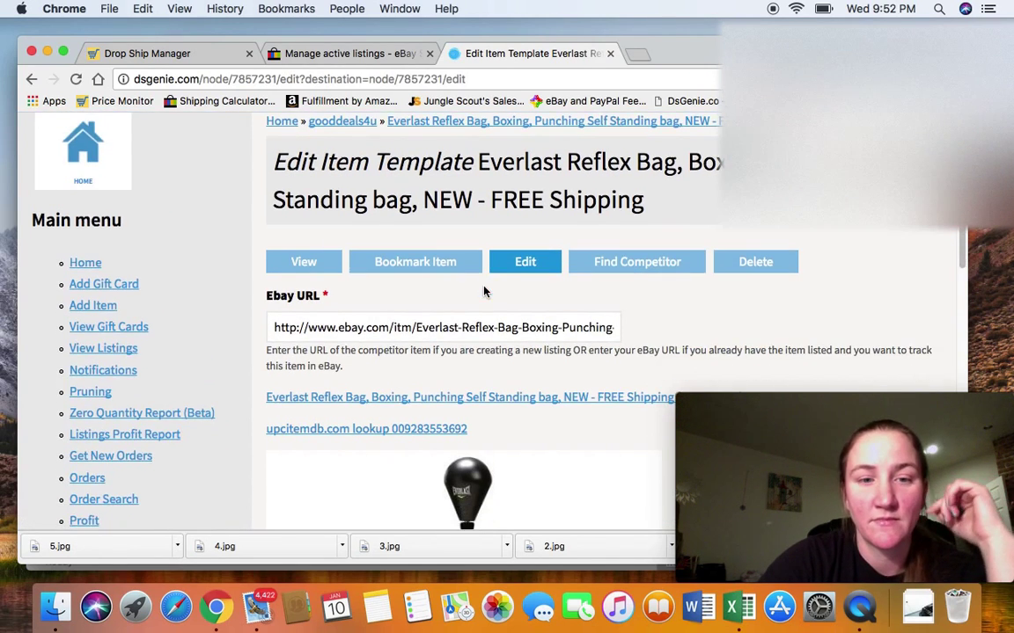
pyautogui.scroll(-3, 482, 290)
pyautogui.scroll(-5, 482, 294)
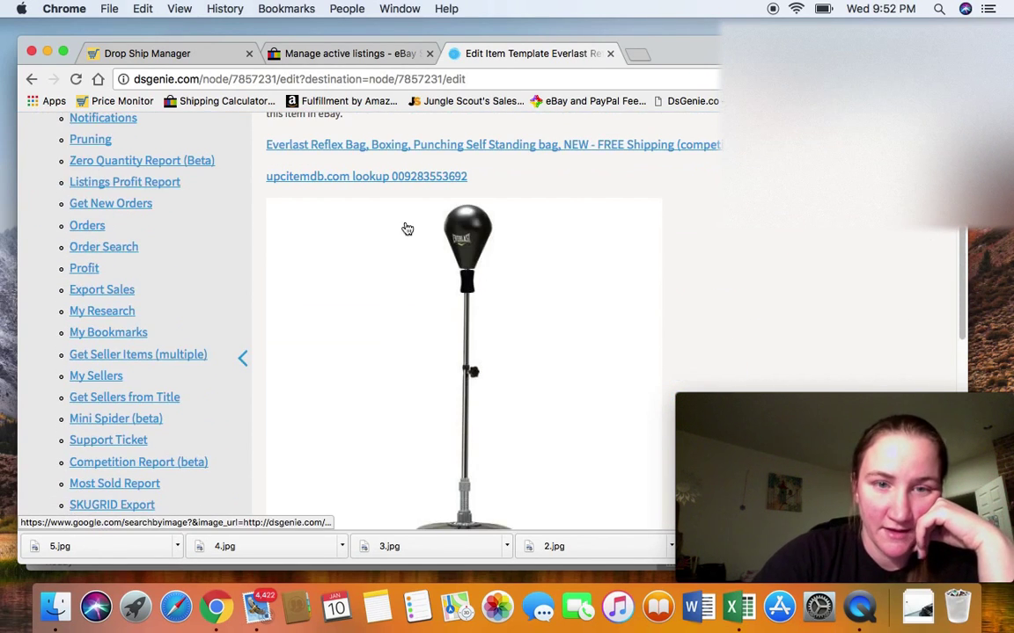
pyautogui.click(410, 178)
pyautogui.scroll(-3, 556, 224)
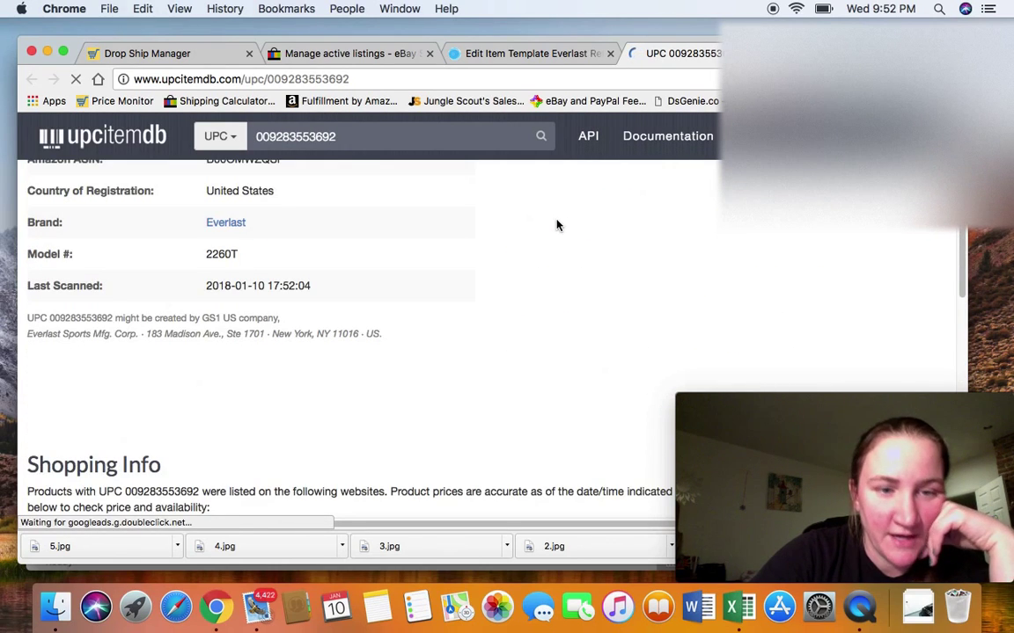
pyautogui.scroll(-1, 536, 227)
pyautogui.scroll(-1, 528, 227)
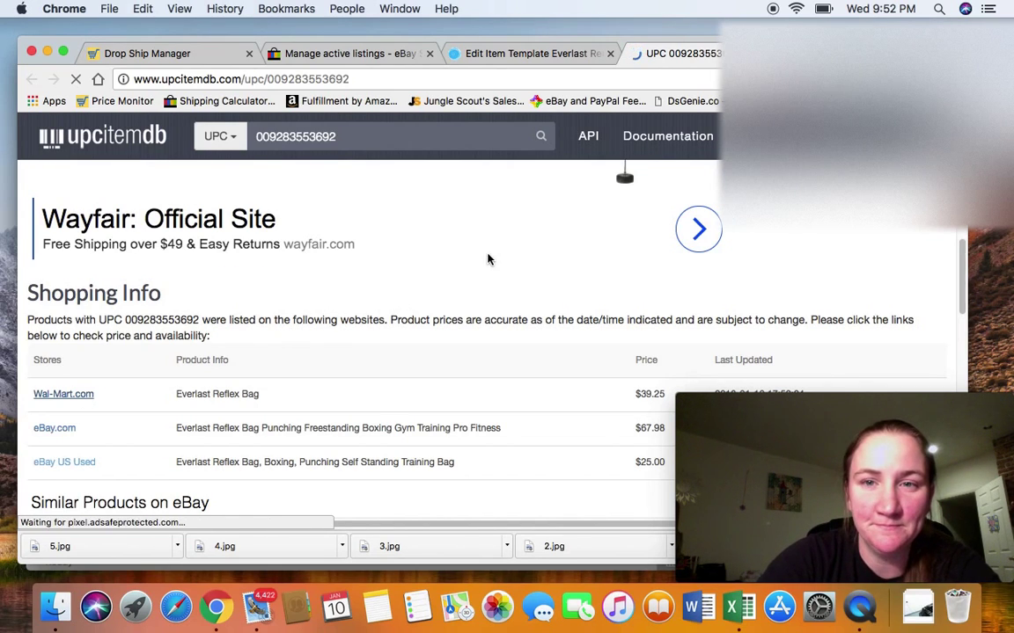
pyautogui.click(63, 396)
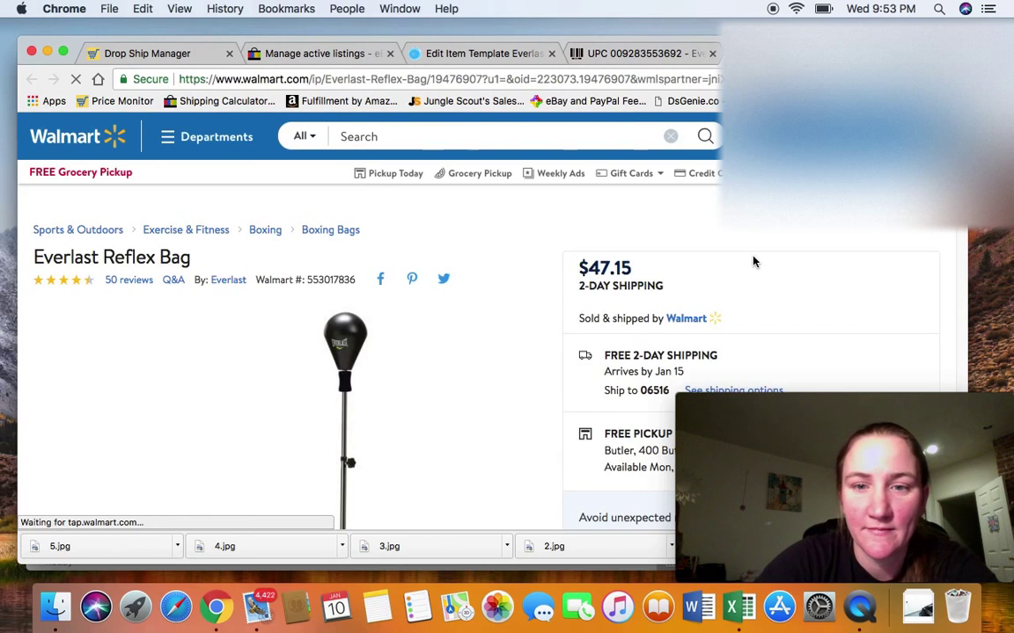
# Step: Send the $47.15 Walmart Everlast Reflex Bag page to DSMTool with LIST IN DSM
pyautogui.scroll(-1, 679, 261)
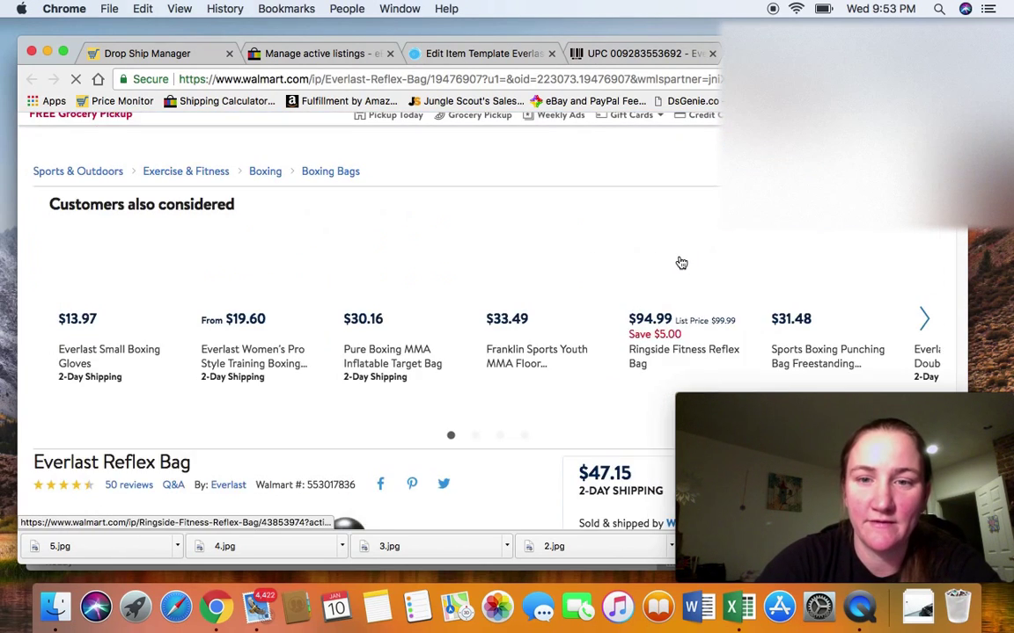
pyautogui.scroll(-3, 679, 262)
pyautogui.scroll(-2, 680, 261)
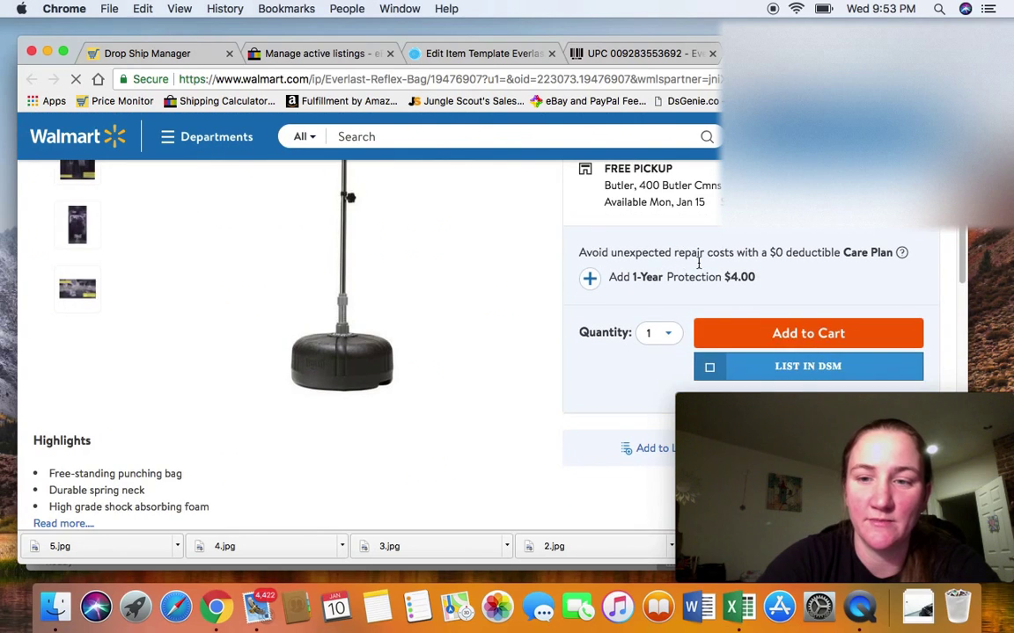
pyautogui.click(748, 369)
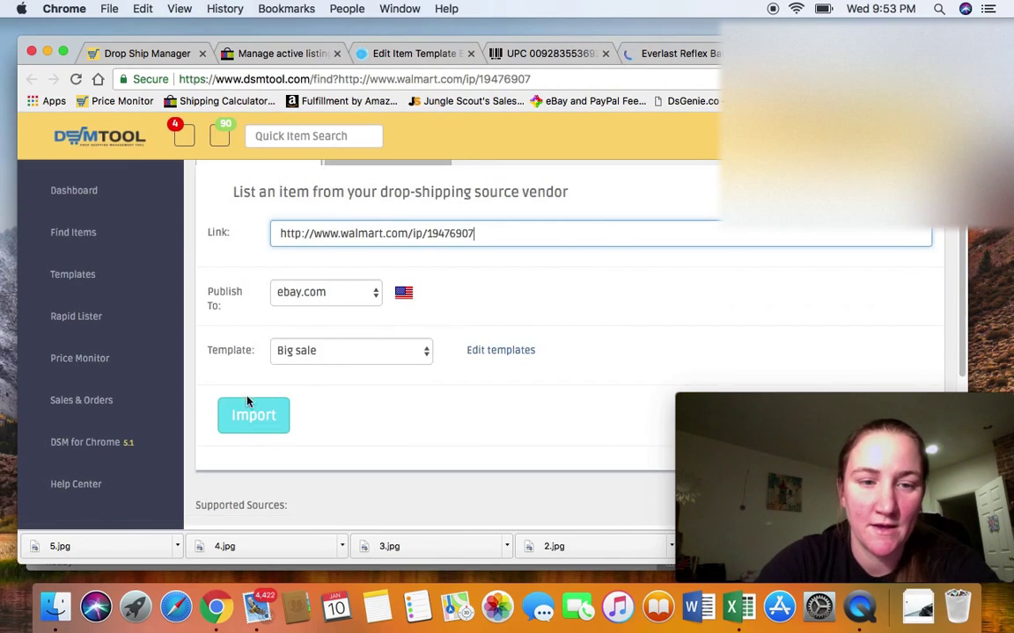
# Step: Import the Everlast Reflex Bag and review its draft: $46.97 cost, $59.39 final price, competitors
pyautogui.scroll(-2, 249, 407)
pyautogui.click(256, 343)
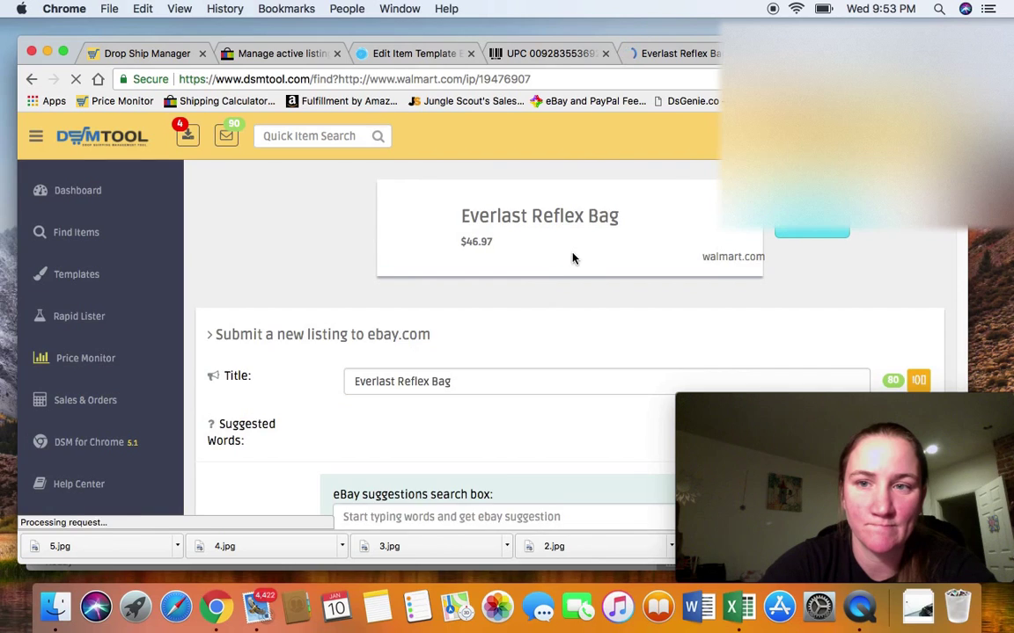
pyautogui.scroll(-5, 557, 250)
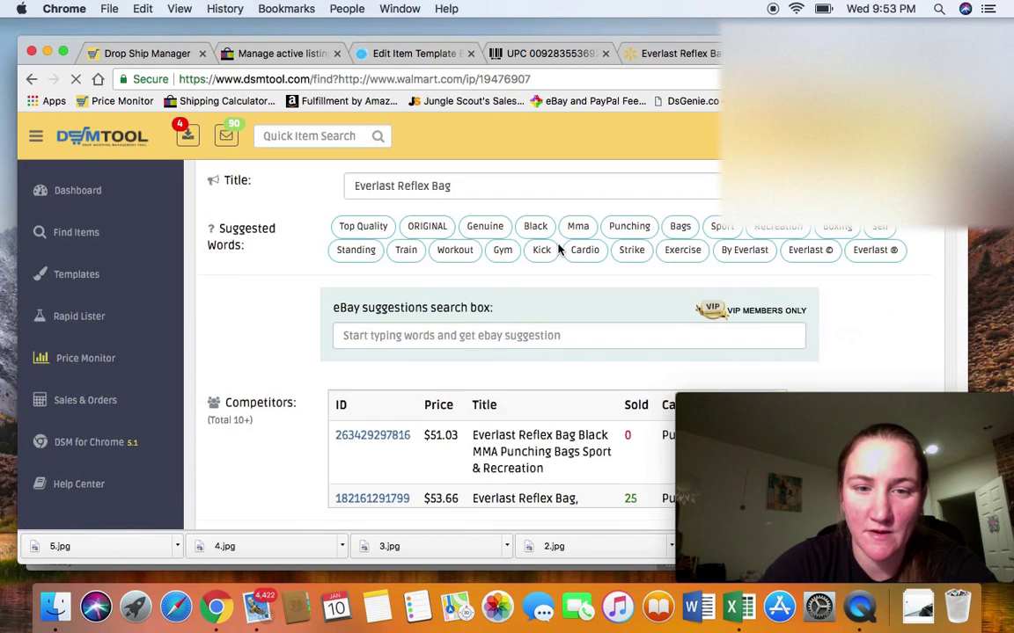
pyautogui.scroll(-2, 879, 289)
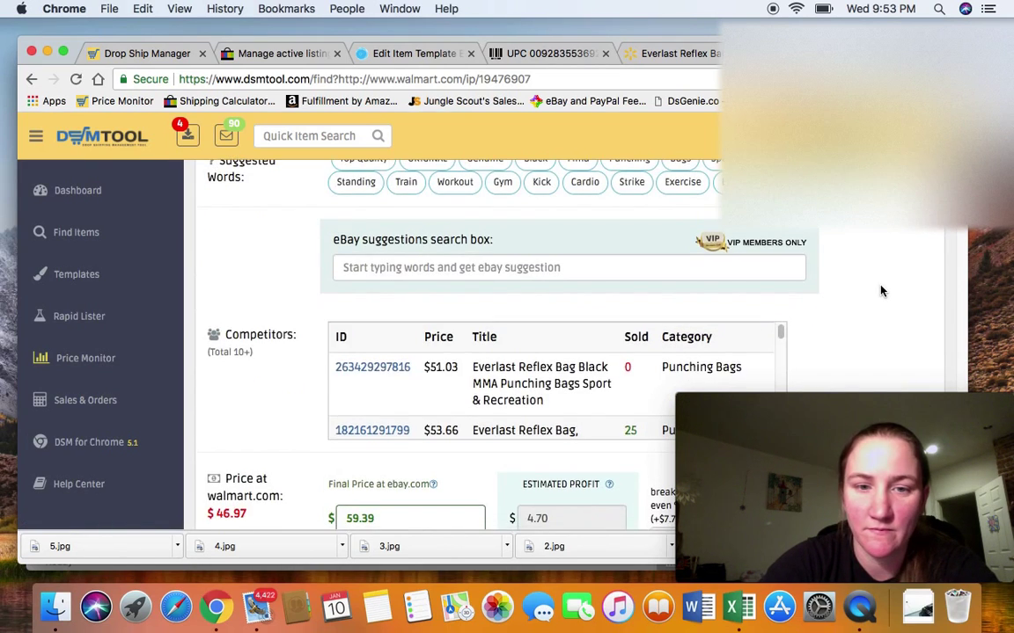
pyautogui.scroll(-4, 882, 291)
pyautogui.scroll(5, 881, 292)
pyautogui.scroll(-3, 881, 291)
pyautogui.scroll(-1, 881, 291)
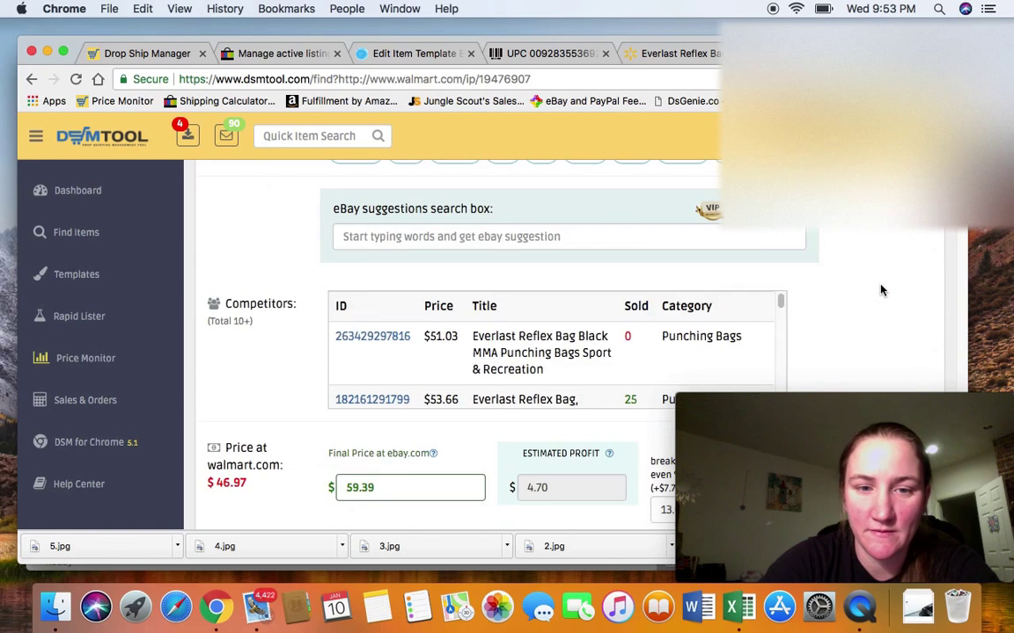
pyautogui.scroll(-2, 881, 290)
pyautogui.scroll(-1, 881, 290)
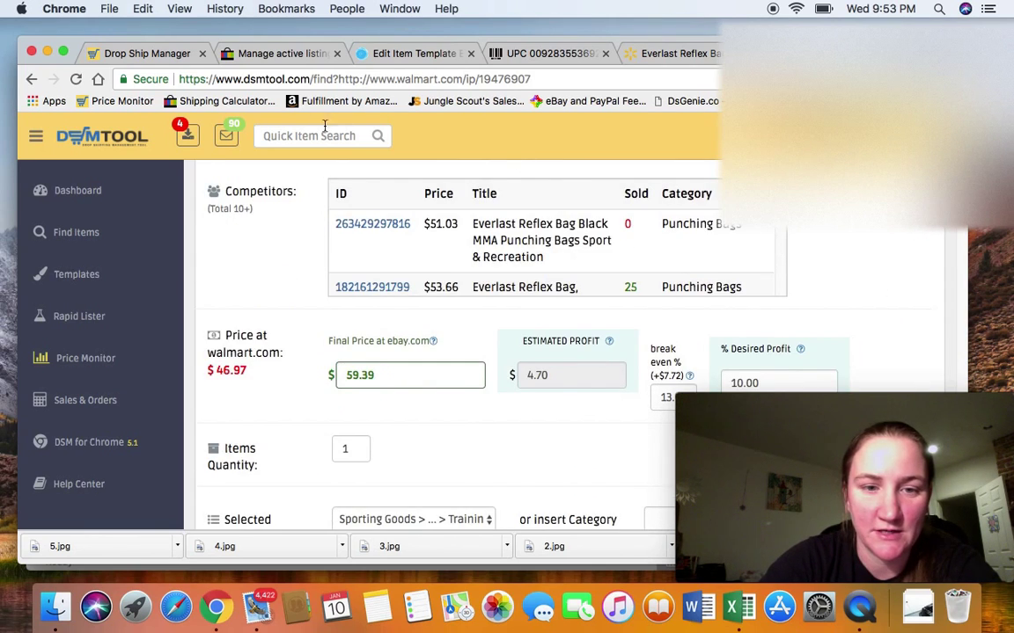
# Step: Check the Everlast template's $49.17 price, then close its UPC lookup, Walmart and DSMTool tabs
pyautogui.click(410, 53)
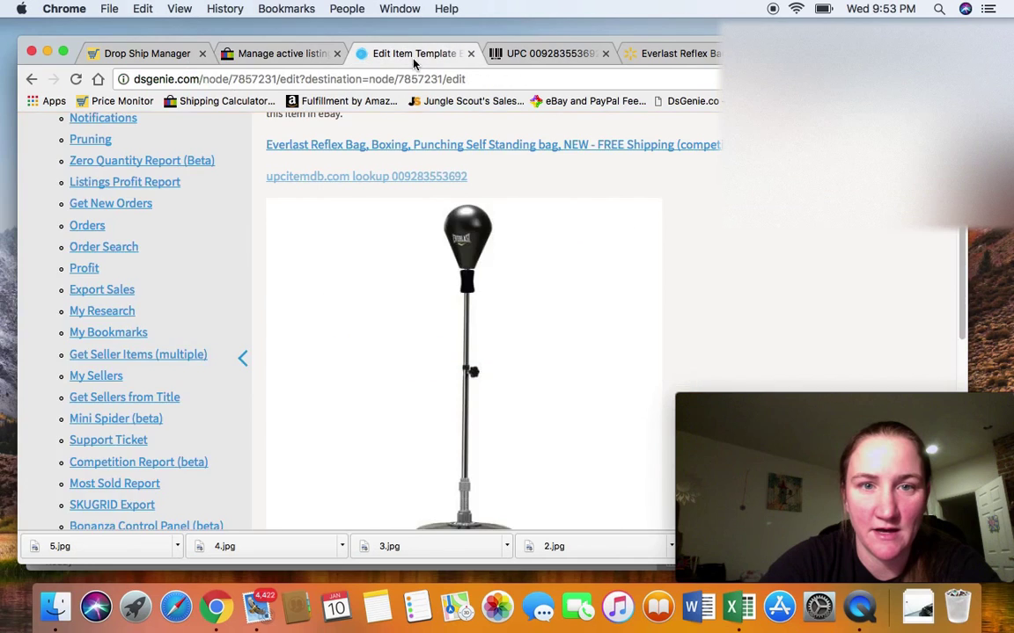
pyautogui.scroll(-5, 390, 251)
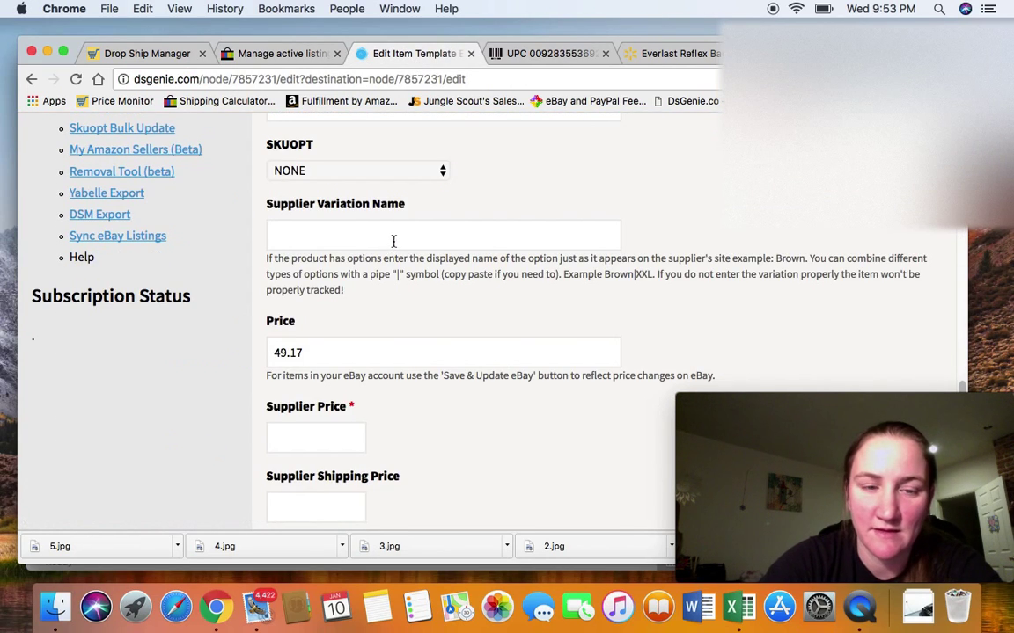
pyautogui.click(677, 53)
pyautogui.scroll(5, 633, 176)
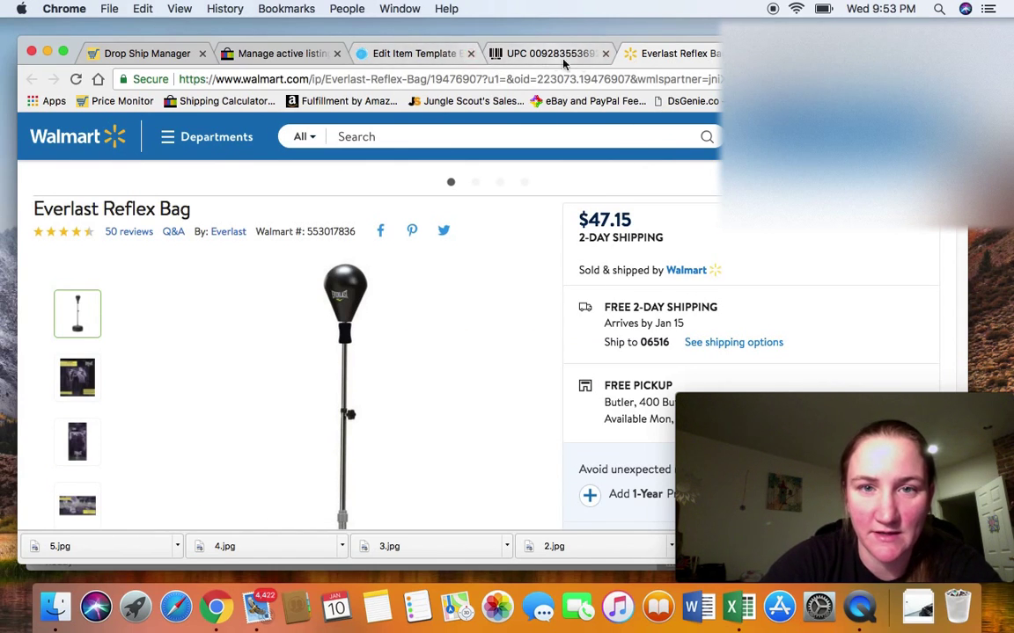
pyautogui.click(605, 54)
pyautogui.click(605, 53)
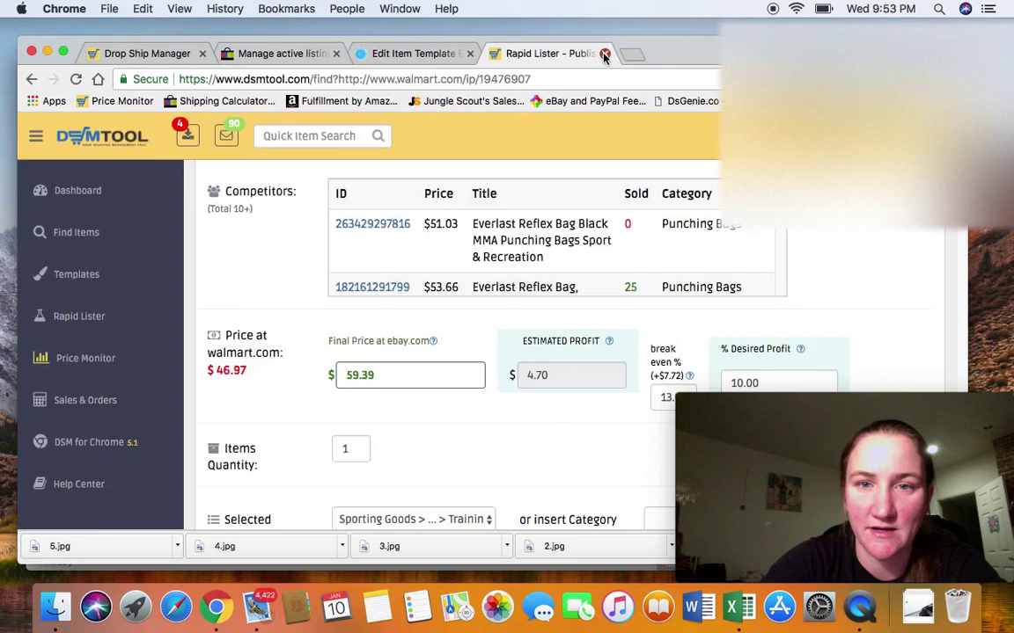
pyautogui.click(31, 78)
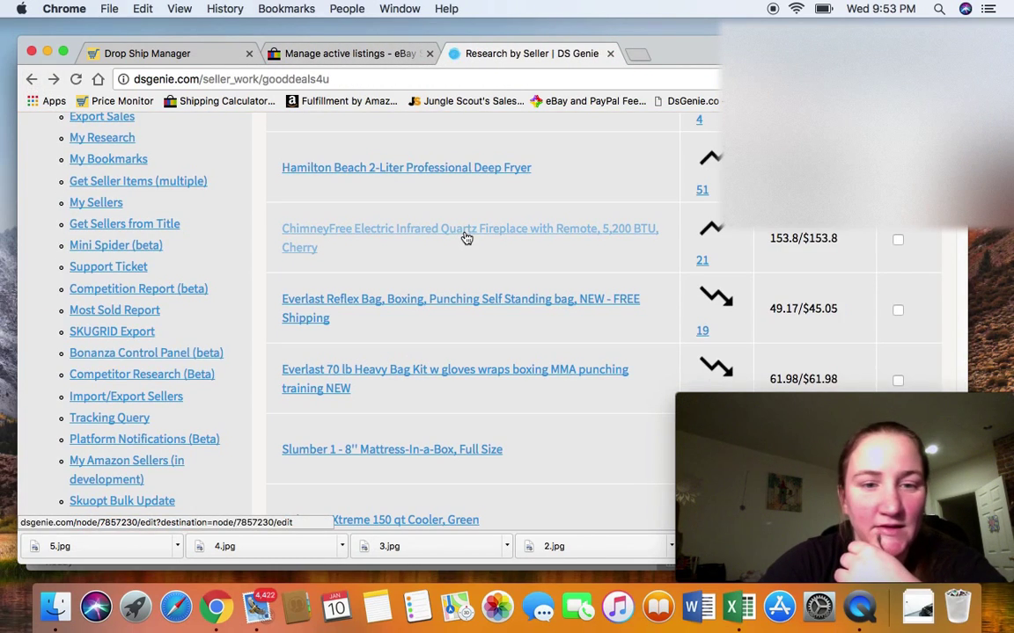
pyautogui.scroll(-1, 468, 239)
pyautogui.scroll(-3, 466, 236)
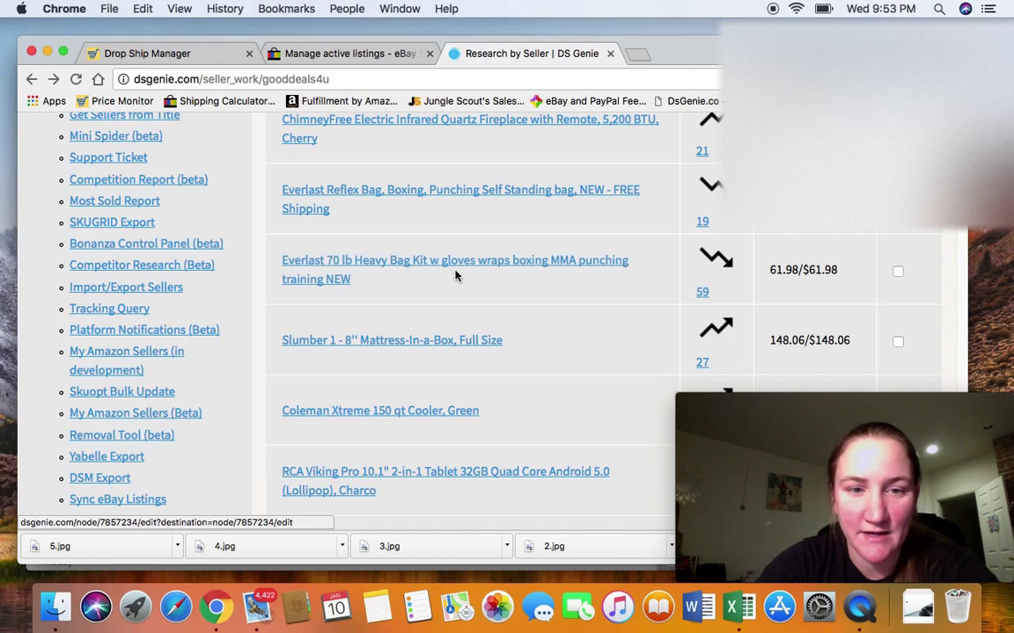
pyautogui.scroll(-2, 445, 271)
pyautogui.scroll(-3, 453, 275)
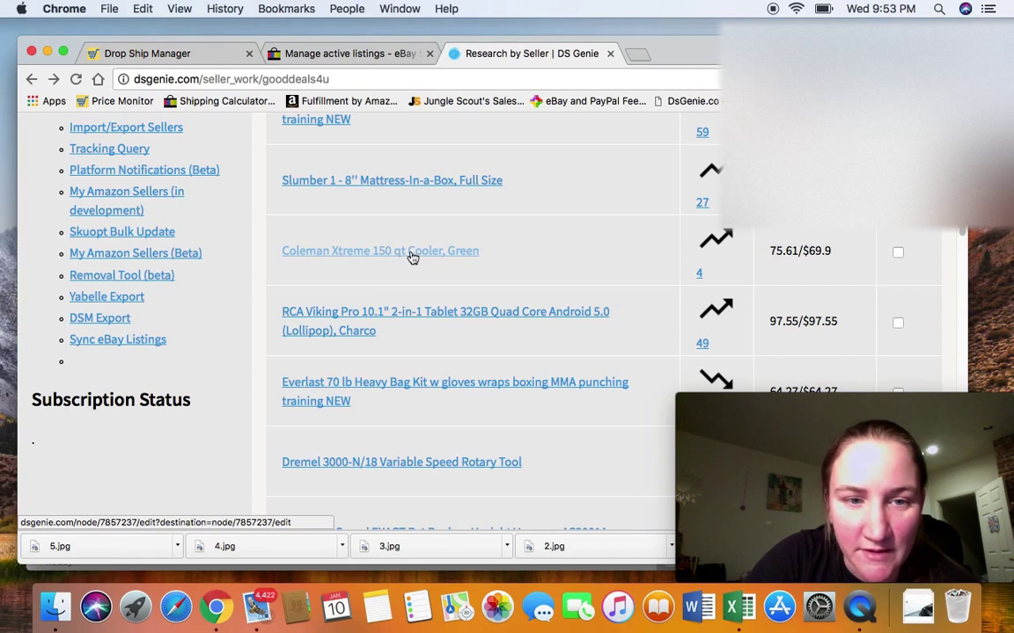
pyautogui.scroll(-1, 413, 257)
pyautogui.scroll(-4, 435, 268)
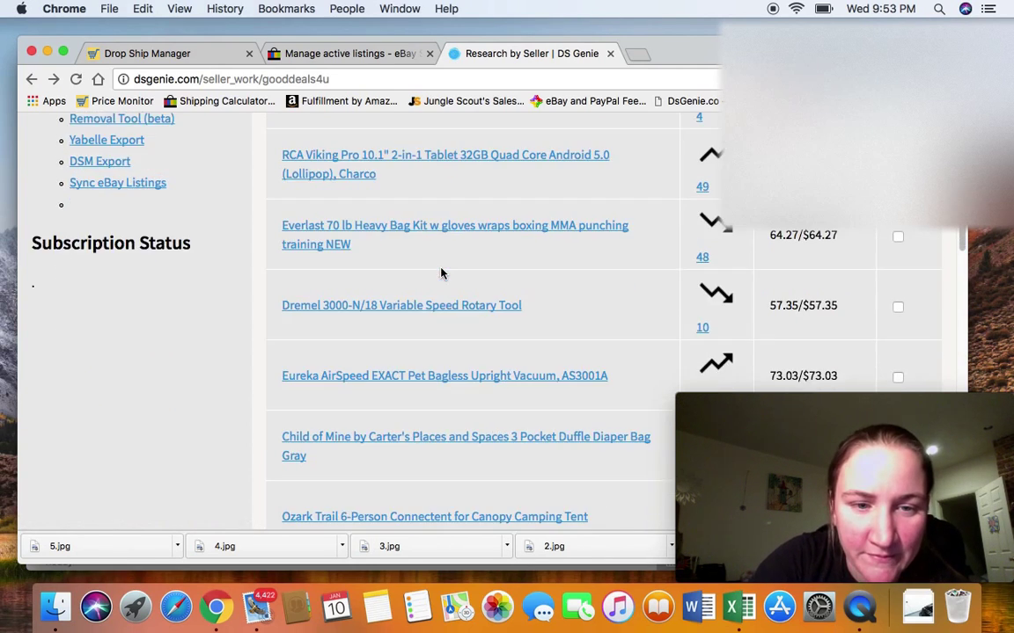
pyautogui.scroll(-1, 445, 271)
pyautogui.scroll(-3, 445, 271)
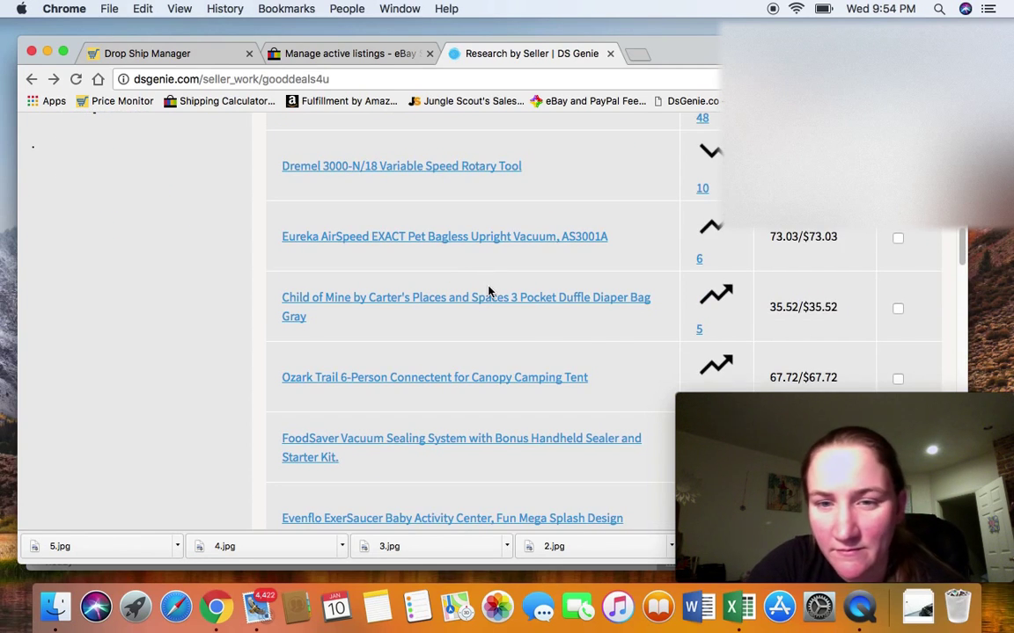
pyautogui.scroll(-1, 479, 301)
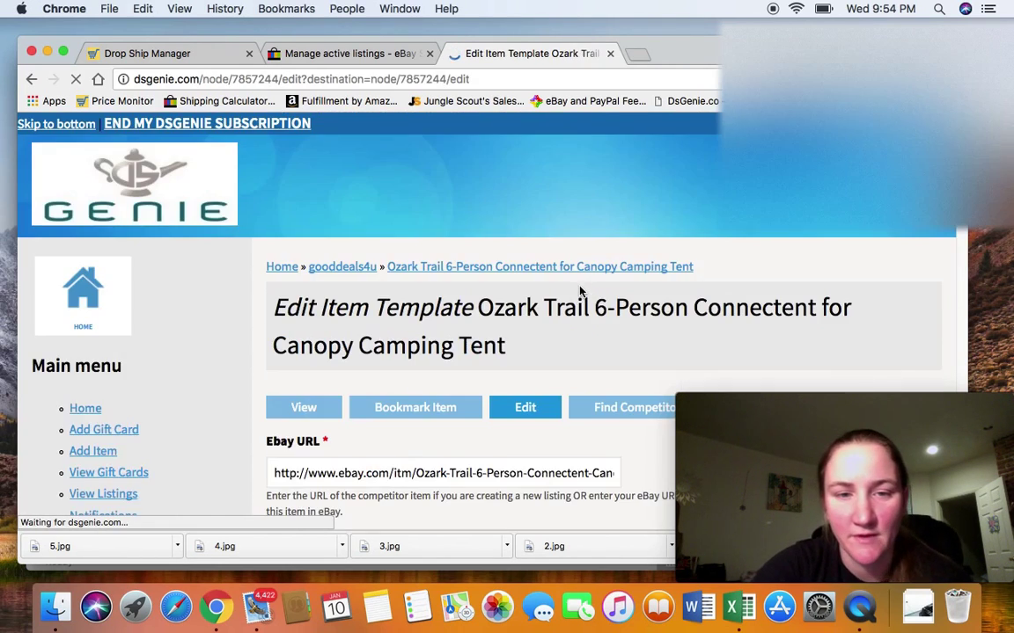
pyautogui.scroll(-5, 584, 286)
pyautogui.scroll(-2, 583, 286)
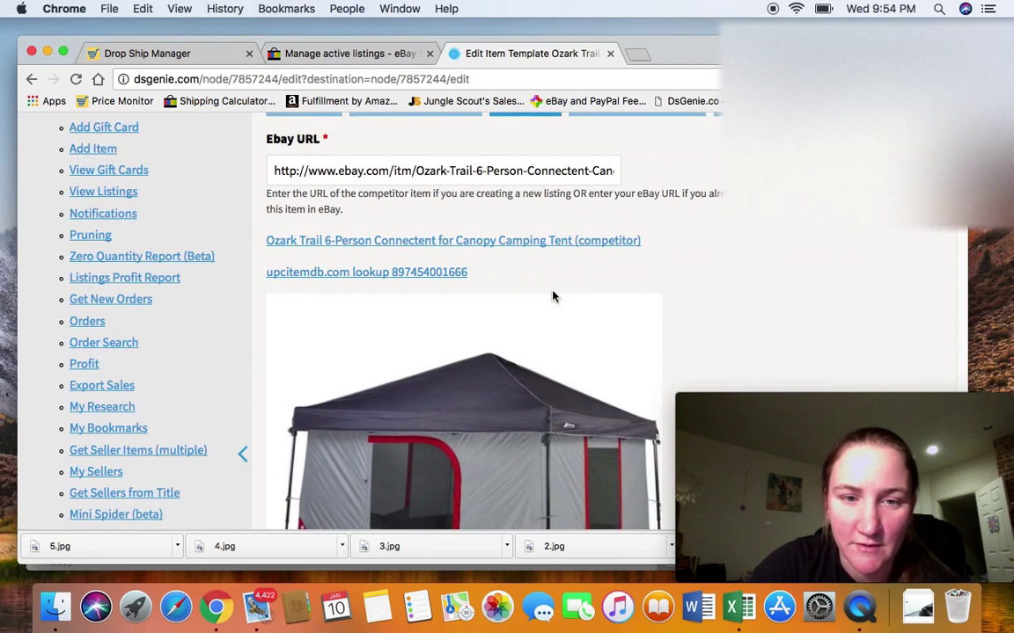
pyautogui.click(398, 271)
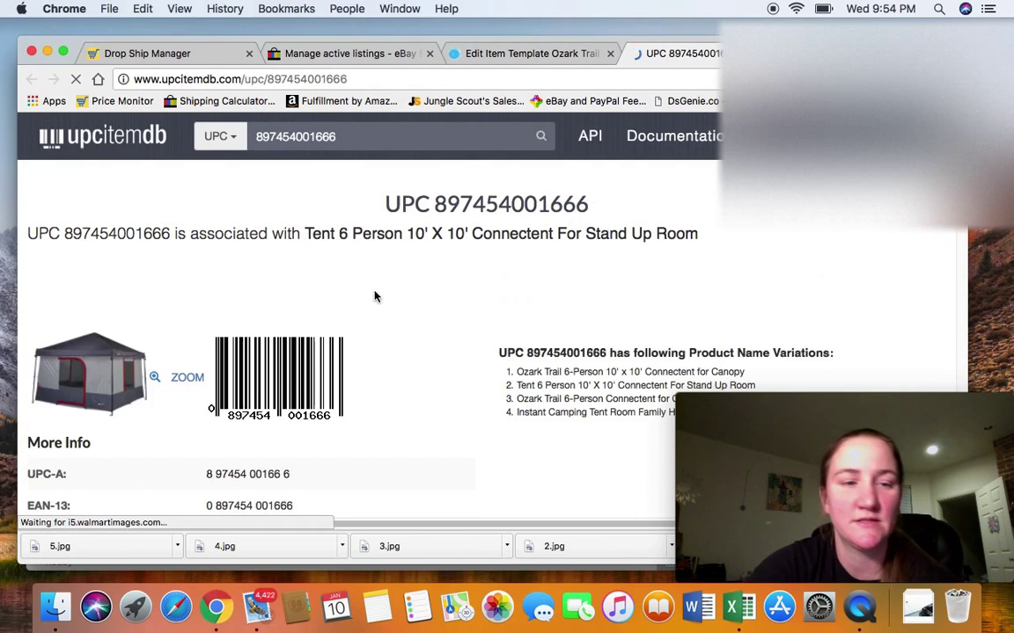
# Step: Open the $59.00 Wal-Mart.com tent listing from upcitemdb's Shopping Info
pyautogui.scroll(-5, 373, 290)
pyautogui.scroll(-5, 345, 300)
pyautogui.scroll(-3, 194, 363)
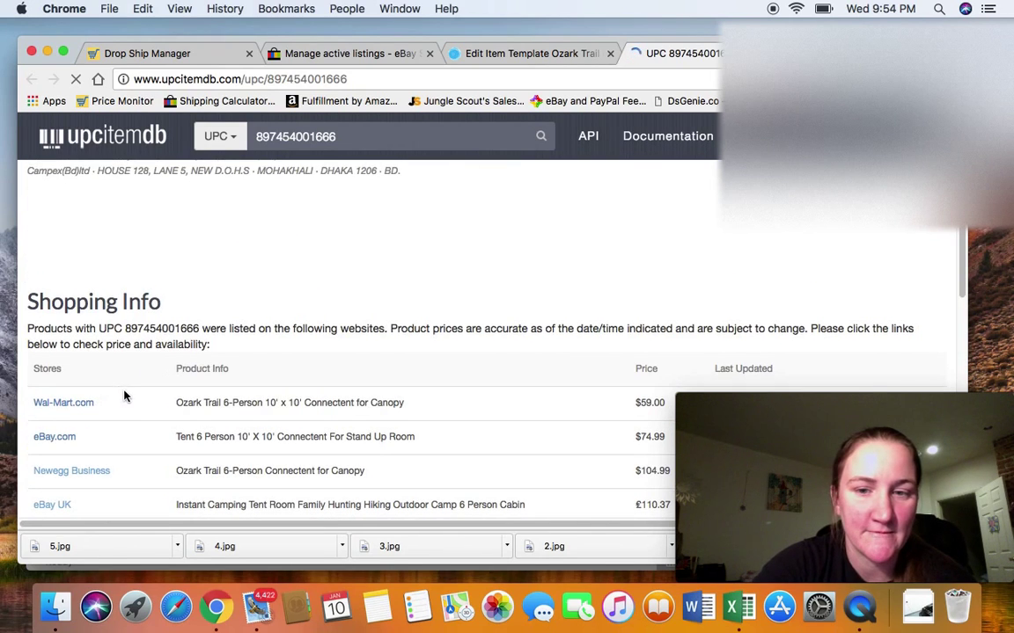
pyautogui.click(64, 406)
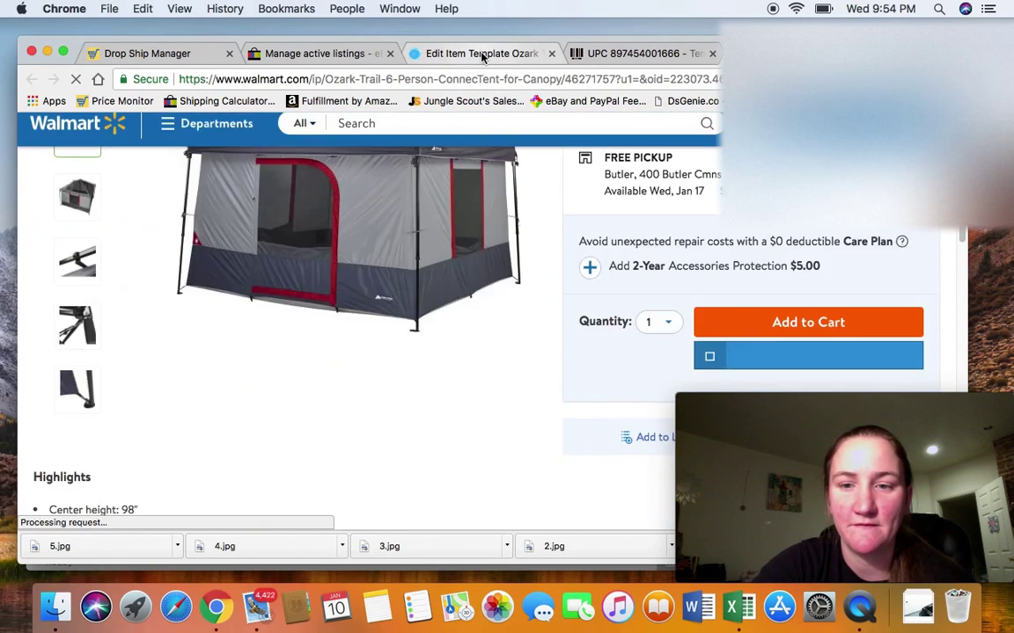
# Step: Compare against the DS Genie tent page, then send the Walmart tent to DSMTool with List in DSM
pyautogui.click(432, 49)
pyautogui.scroll(-5, 447, 127)
pyautogui.scroll(-5, 447, 127)
pyautogui.scroll(-5, 447, 127)
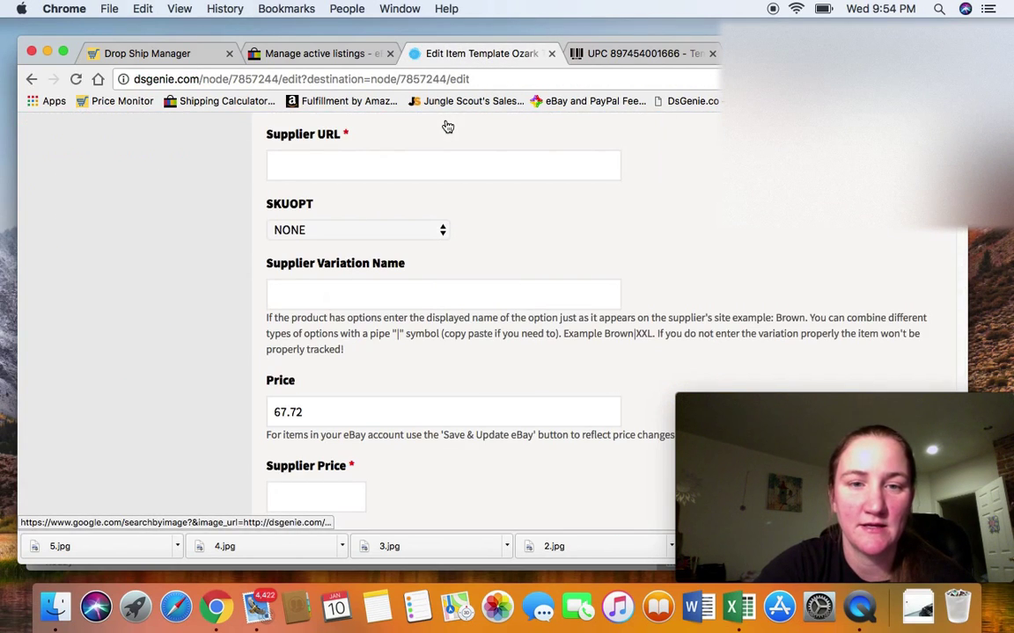
pyautogui.scroll(1, 447, 126)
pyautogui.scroll(5, 447, 126)
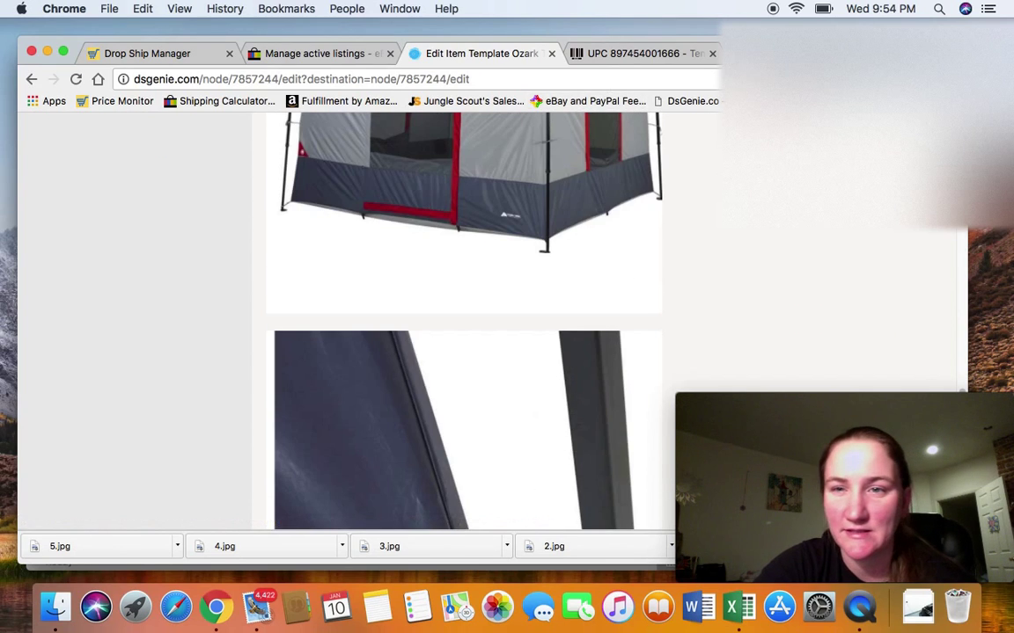
pyautogui.click(147, 53)
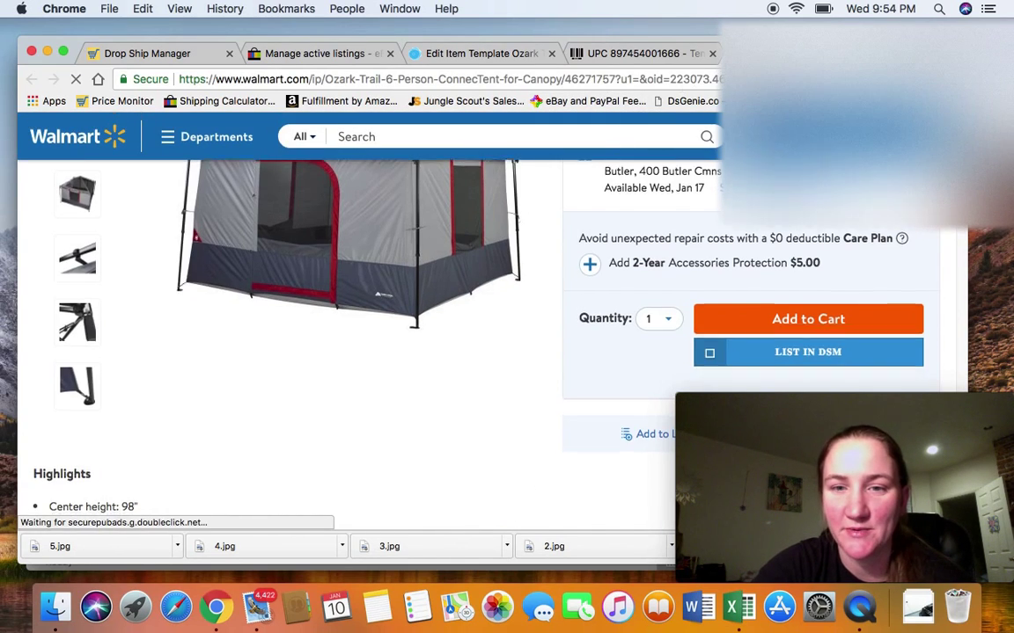
pyautogui.scroll(-2, 783, 238)
pyautogui.click(783, 238)
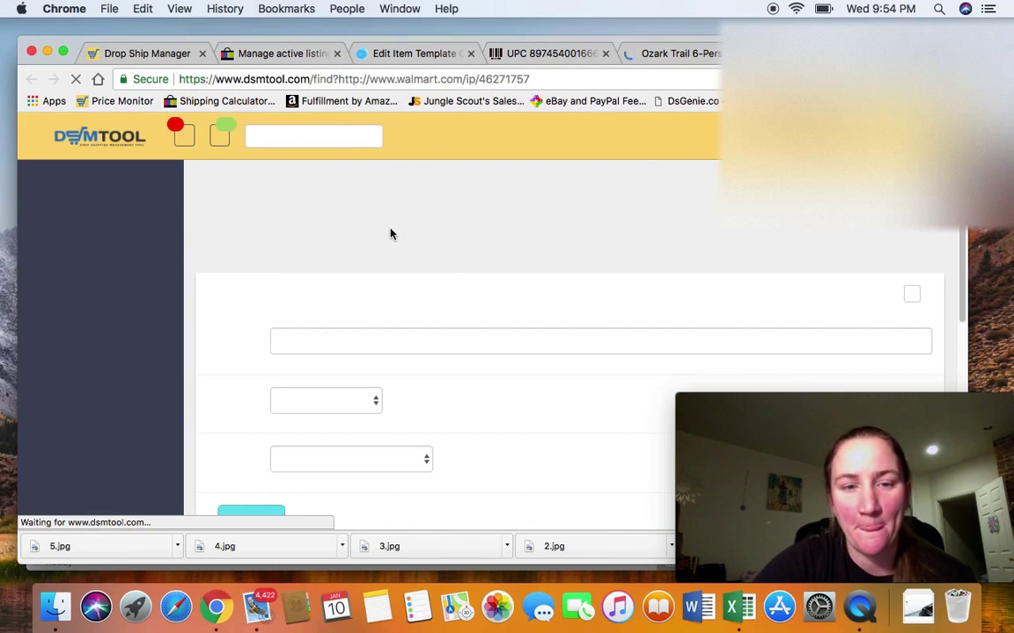
# Step: Review the imported $59 tent draft's title, then bring back the DS Genie tent template
pyautogui.scroll(-2, 487, 262)
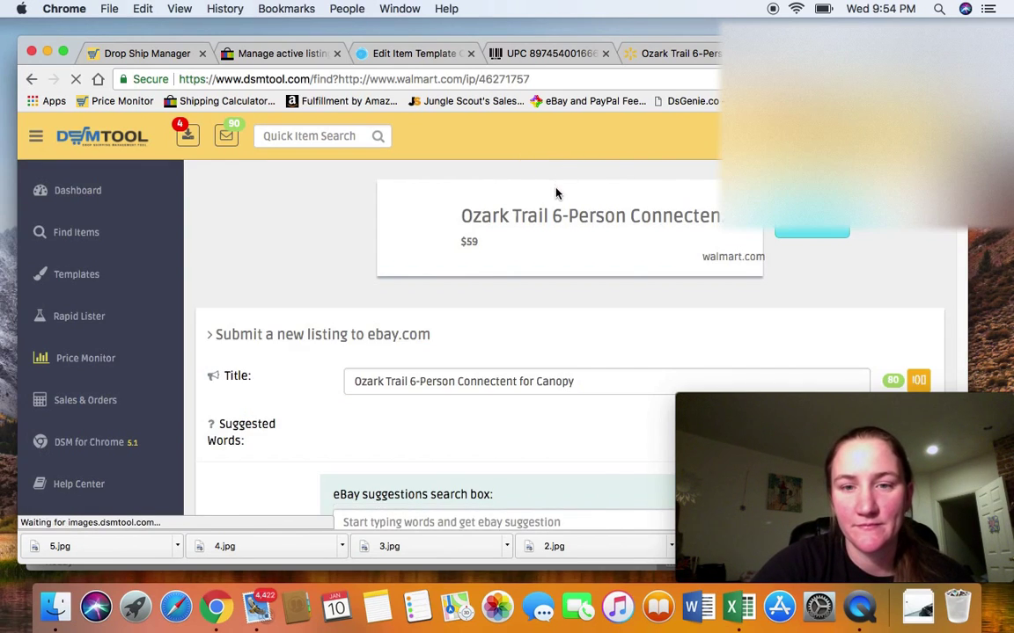
pyautogui.scroll(-2, 554, 194)
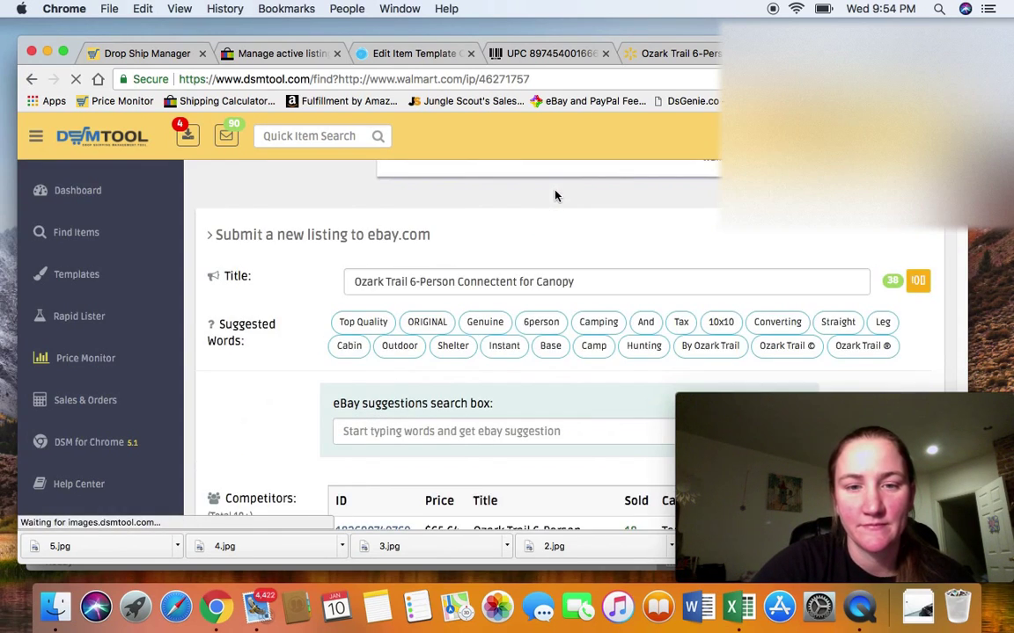
pyautogui.click(400, 55)
pyautogui.scroll(10, 440, 174)
pyautogui.scroll(5, 443, 170)
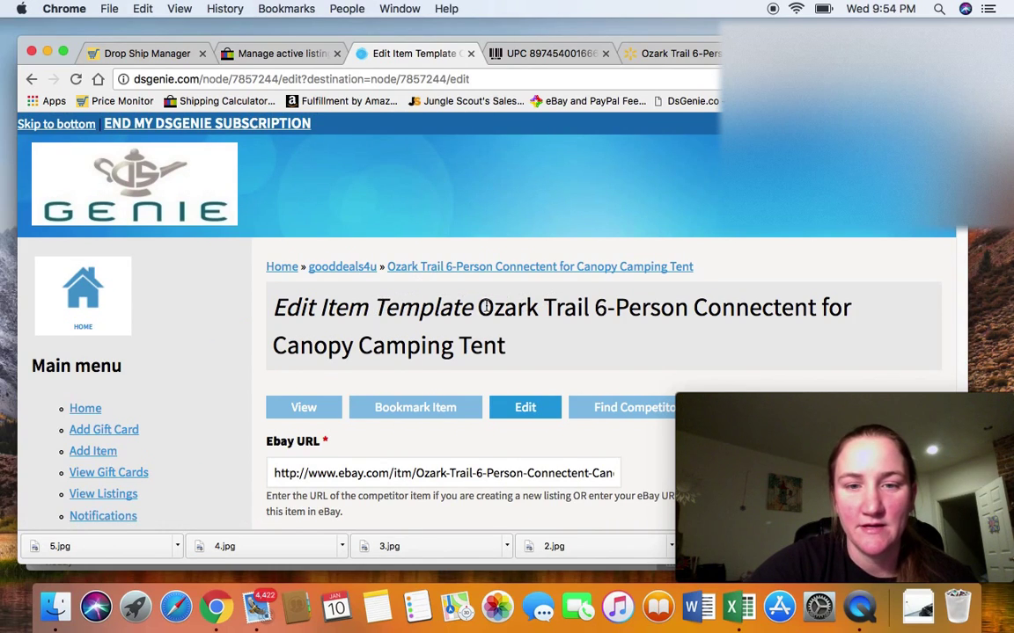
# Step: Copy the competitor's tent title from DS Genie and select the existing DSMTool listing title
pyautogui.moveTo(485, 306)
pyautogui.mouseDown()
pyautogui.moveTo(519, 307)
pyautogui.moveTo(274, 308)
pyautogui.mouseUp()
pyautogui.click(571, 352)
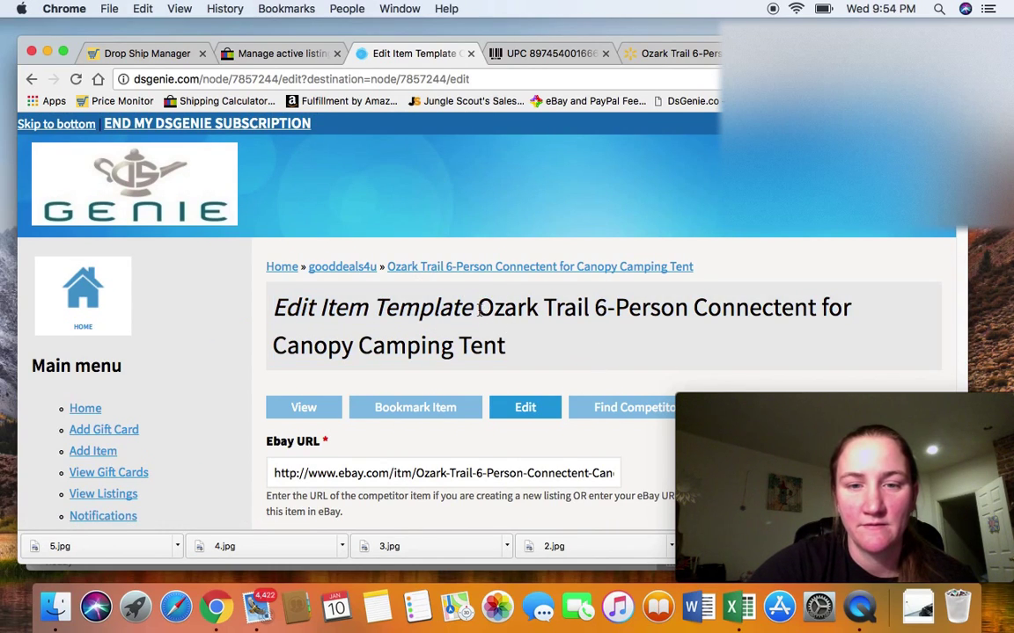
pyautogui.moveTo(479, 310); pyautogui.dragTo(552, 348)
pyautogui.rightClick(534, 306)
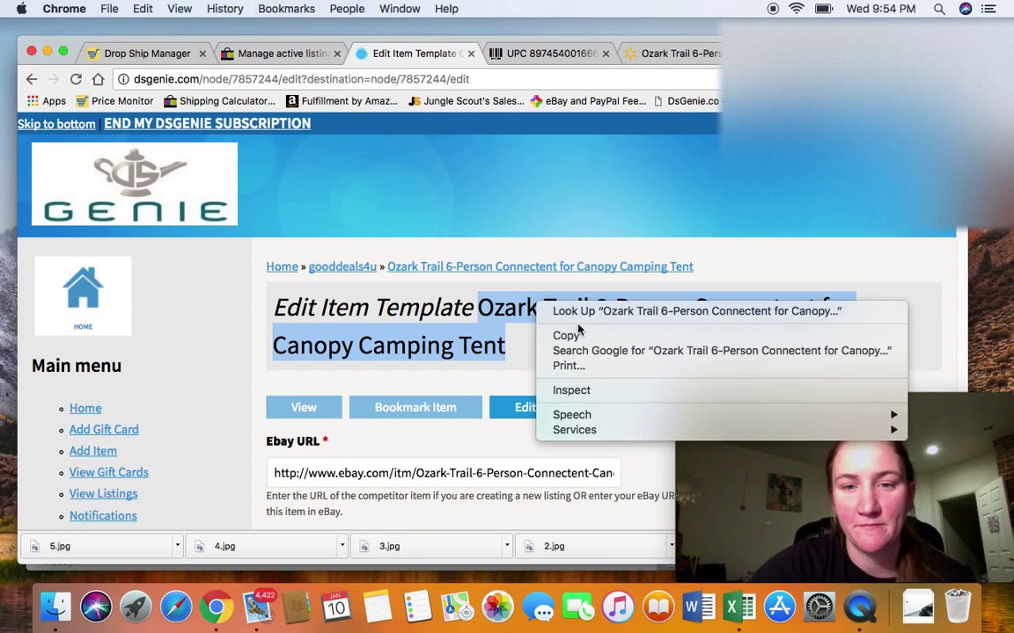
pyautogui.click(581, 333)
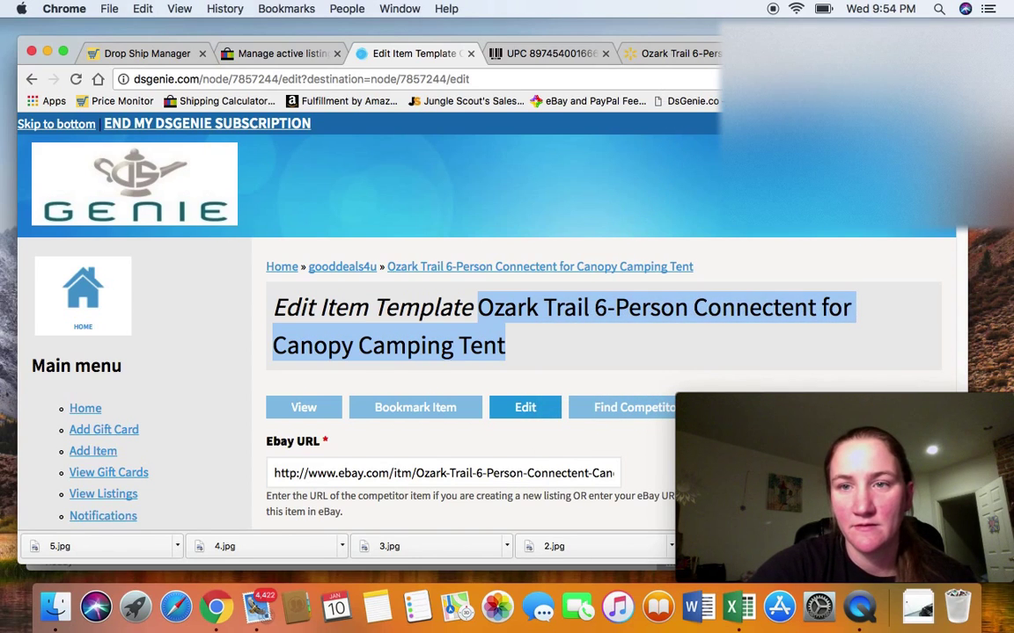
pyautogui.press('super+1')
pyautogui.tripleClick(441, 387)
pyautogui.rightClick(442, 387)
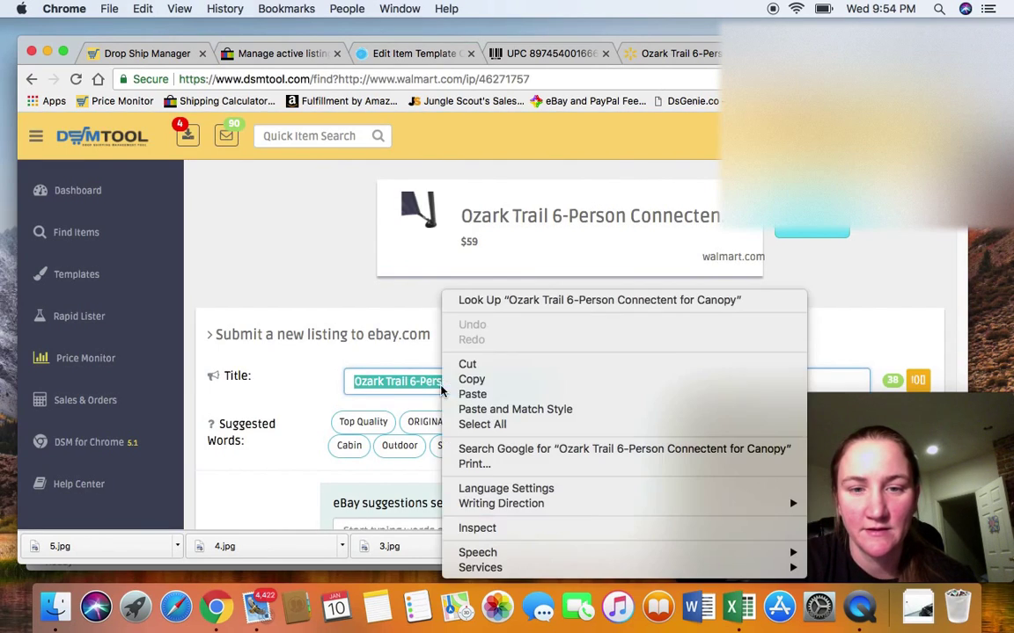
pyautogui.click(479, 385)
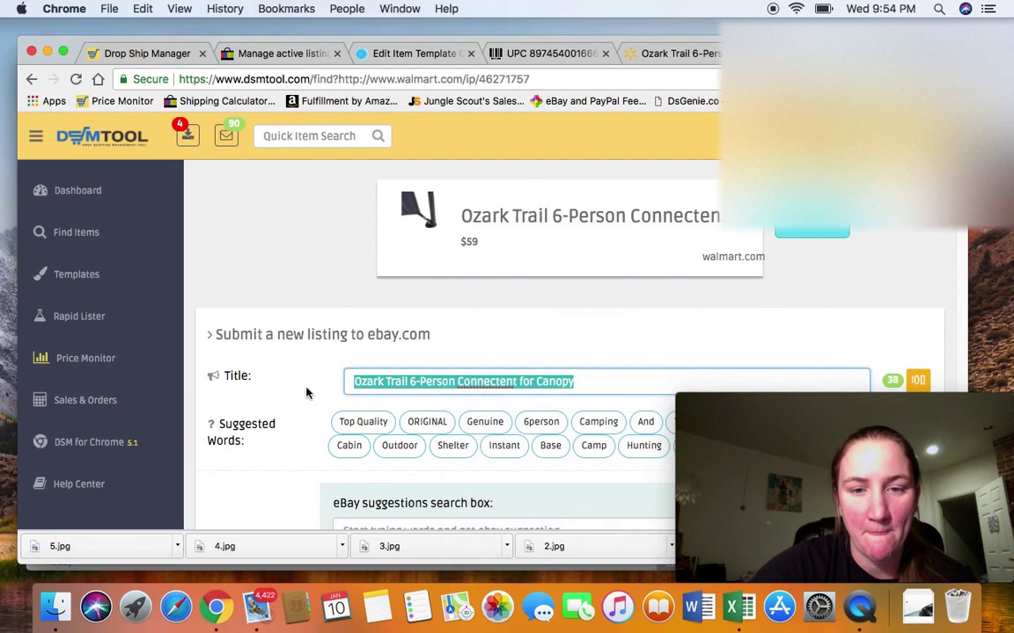
# Step: Paste 'Ozark Trail 6-Person Connectent for Canopy Camping Tent' as the title, removing the stray space in Connectent
pyautogui.press('super+3')
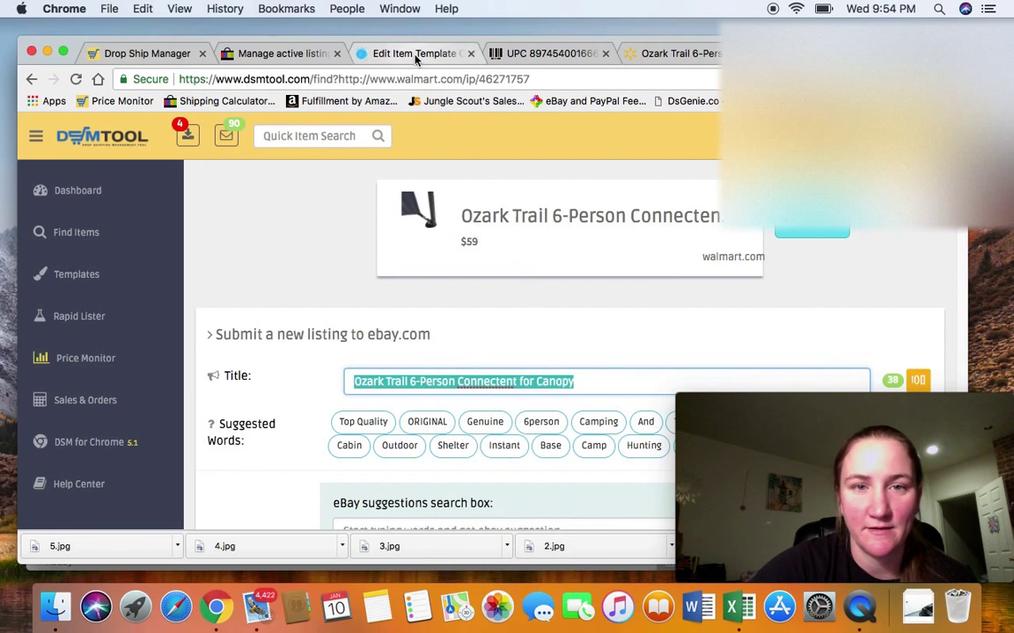
pyautogui.rightClick(539, 309)
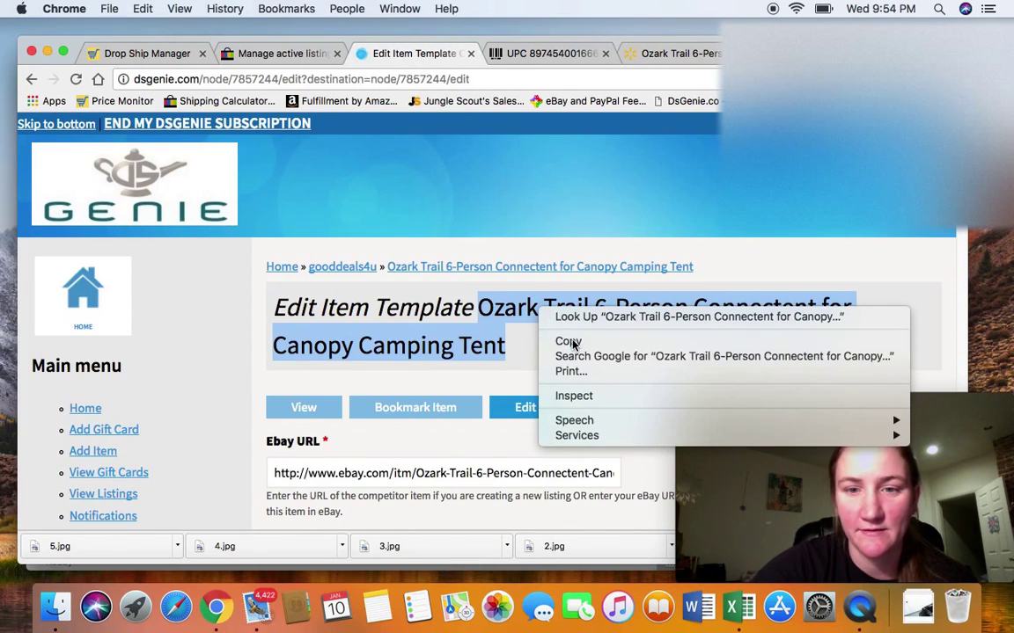
pyautogui.click(570, 341)
pyautogui.press('super+1')
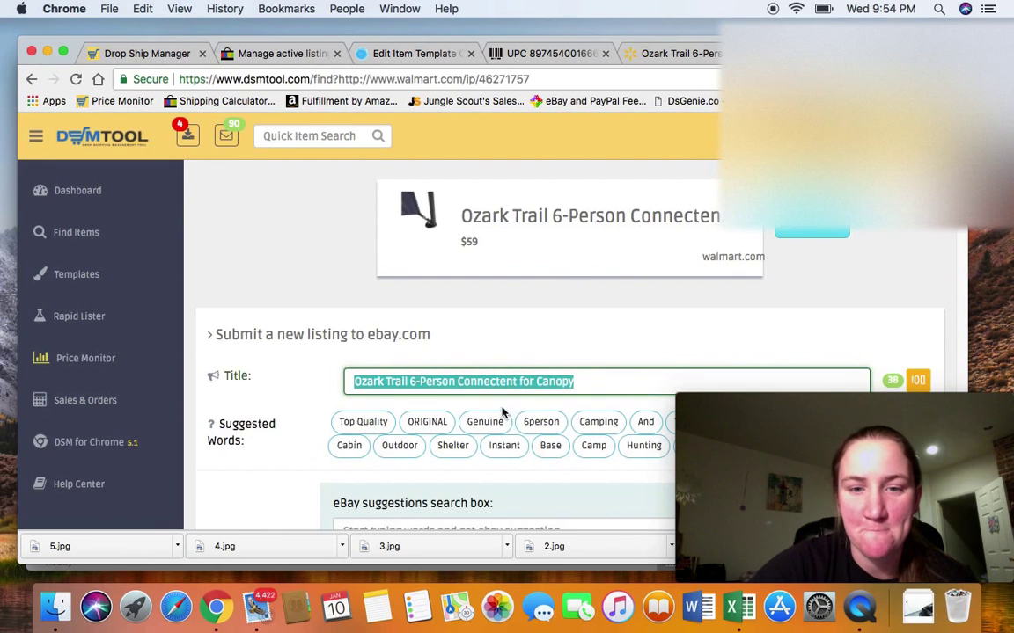
pyautogui.rightClick(502, 381)
pyautogui.click(527, 391)
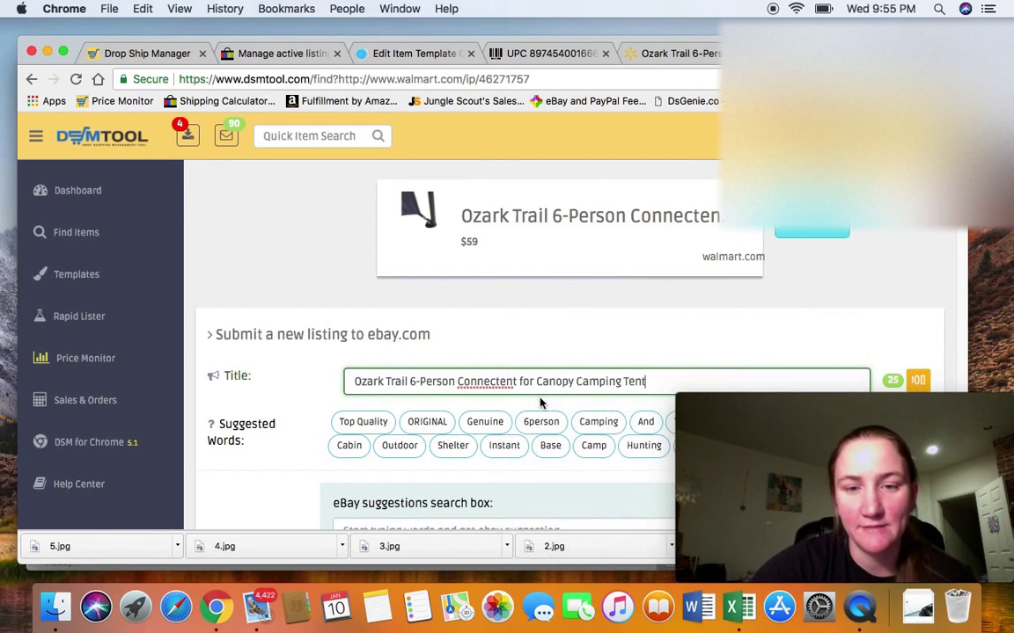
pyautogui.scroll(-1, 583, 296)
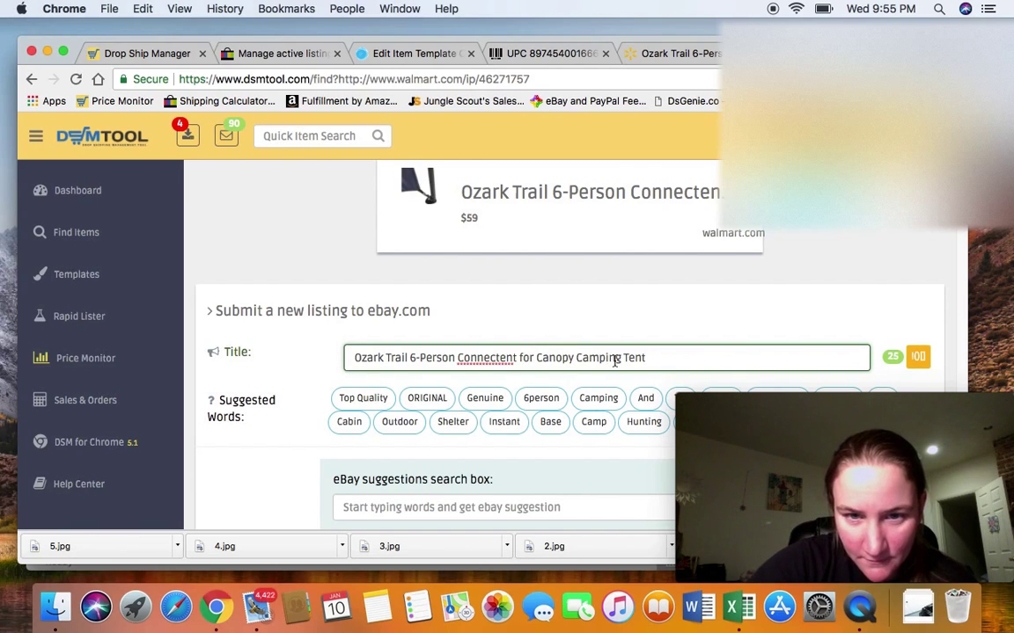
pyautogui.click(497, 358)
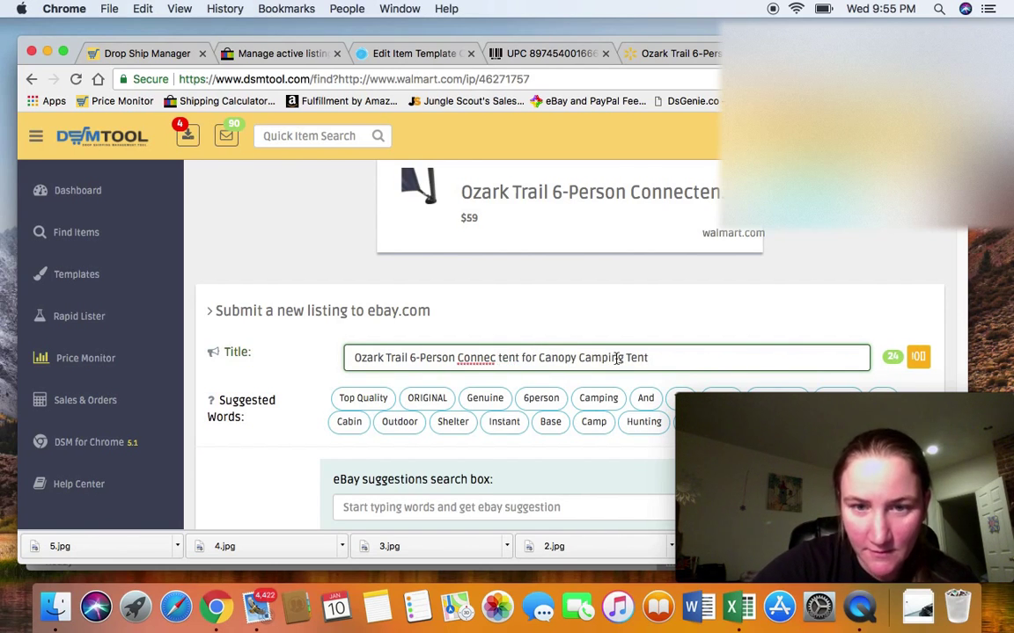
pyautogui.press('BackSpace')
# Step: Check the competitor's DS Genie price of 67.72
pyautogui.scroll(-6, 600, 344)
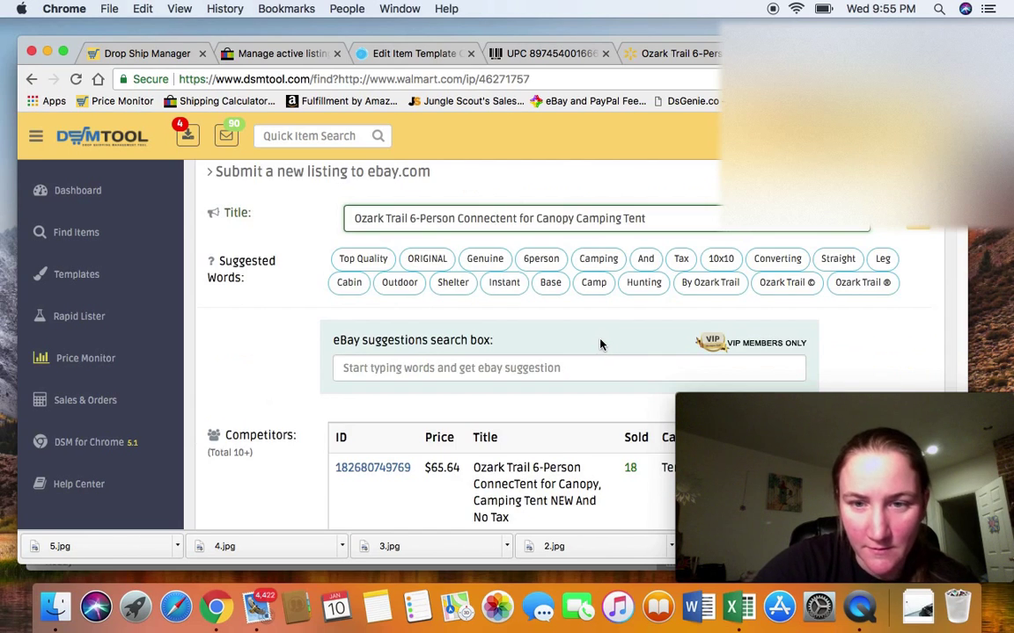
pyautogui.scroll(-4, 596, 343)
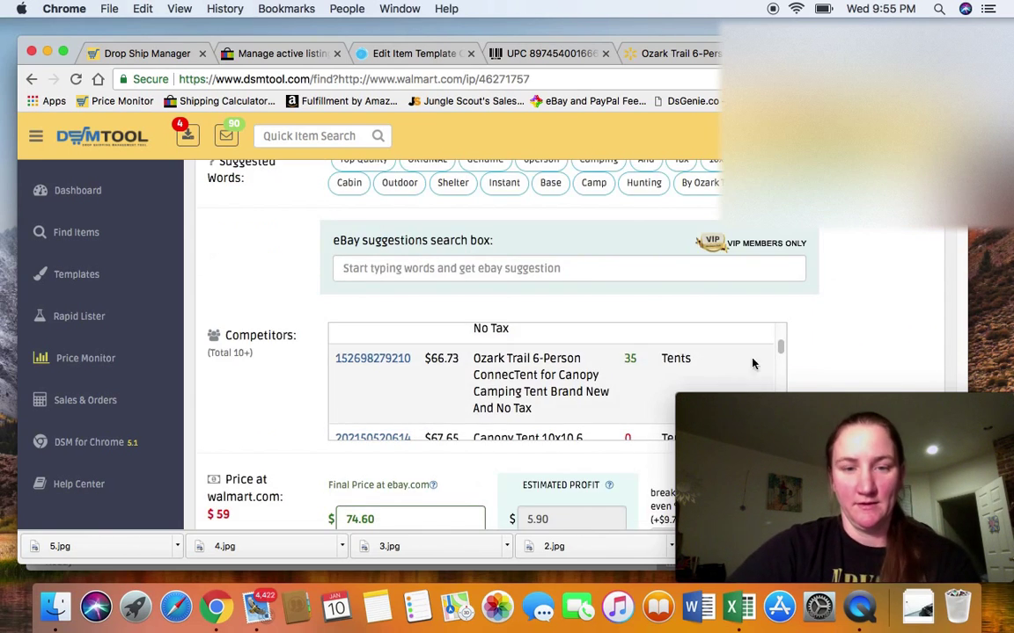
pyautogui.scroll(-3, 841, 355)
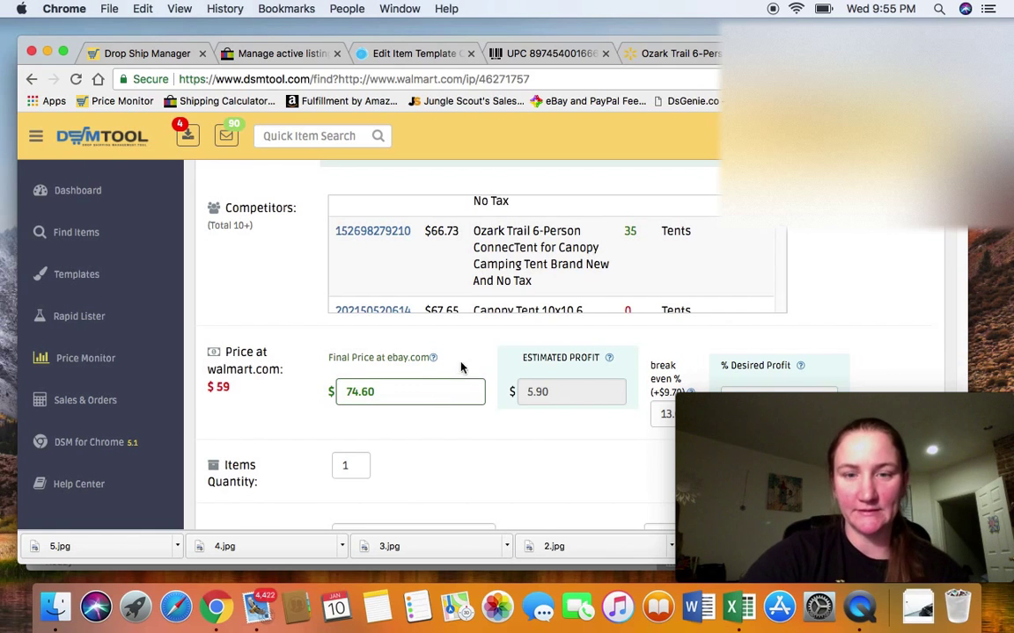
pyautogui.scroll(-1, 528, 363)
pyautogui.click(393, 54)
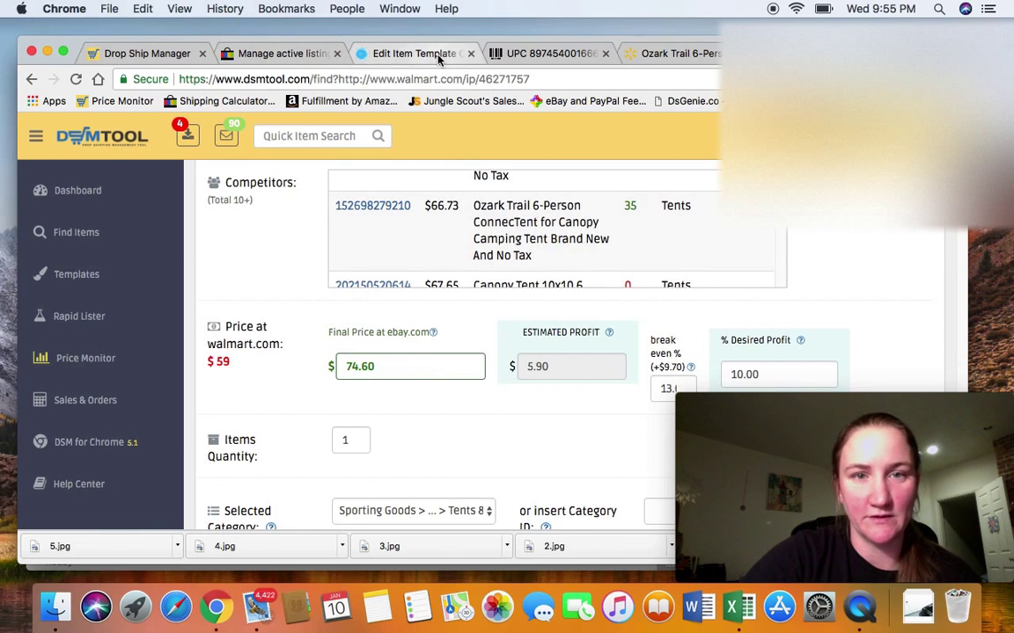
pyautogui.scroll(-8, 385, 290)
pyautogui.scroll(-5, 390, 296)
pyautogui.scroll(-10, 390, 297)
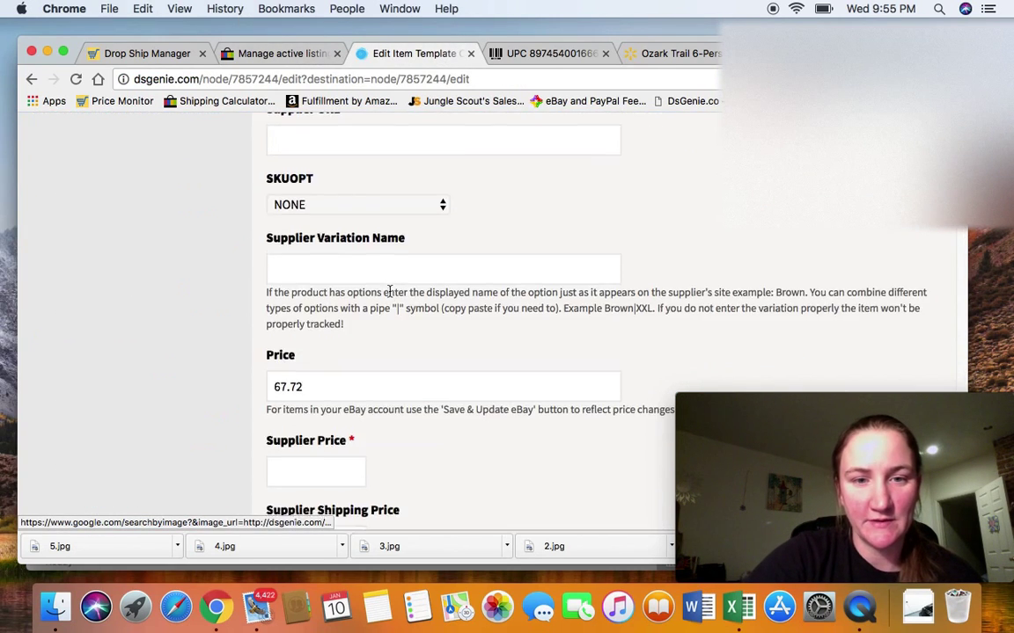
pyautogui.scroll(-3, 390, 296)
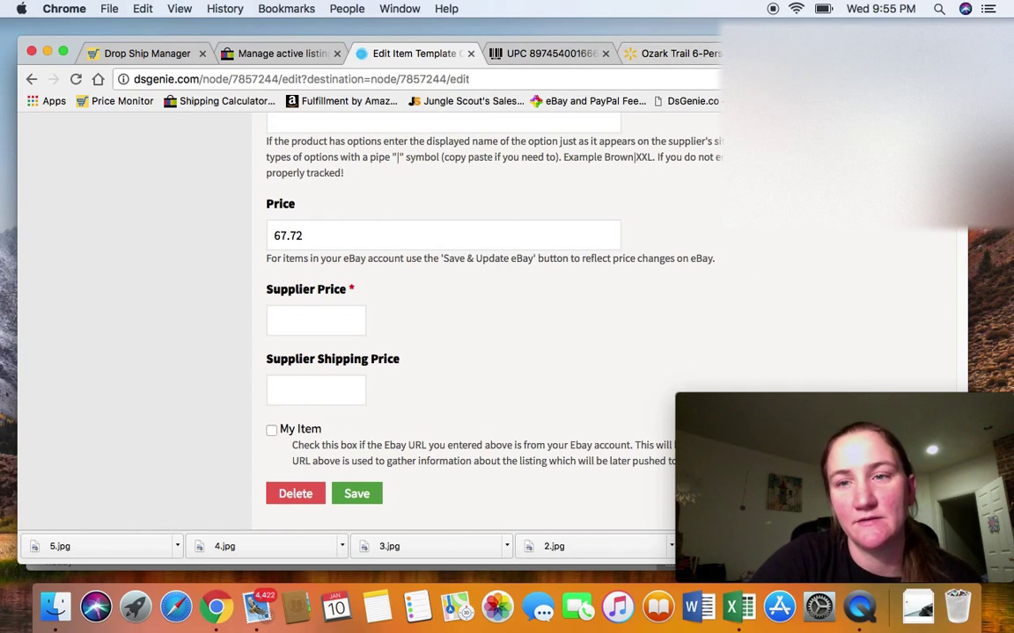
# Step: Replace the 74.60 eBay final price with 67.69, giving an estimated profit of -$0.11
pyautogui.press('super+1')
pyautogui.click(387, 366)
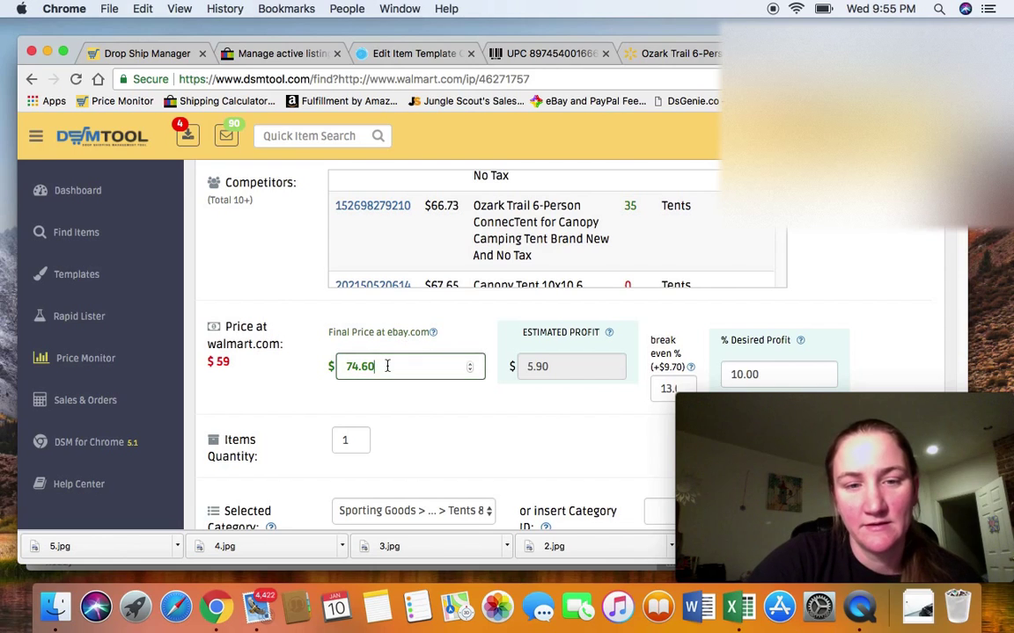
pyautogui.press('BackSpace')
pyautogui.press('BackSpace')
pyautogui.press('BackSpace')
pyautogui.press('BackSpace')
pyautogui.press('BackSpace')
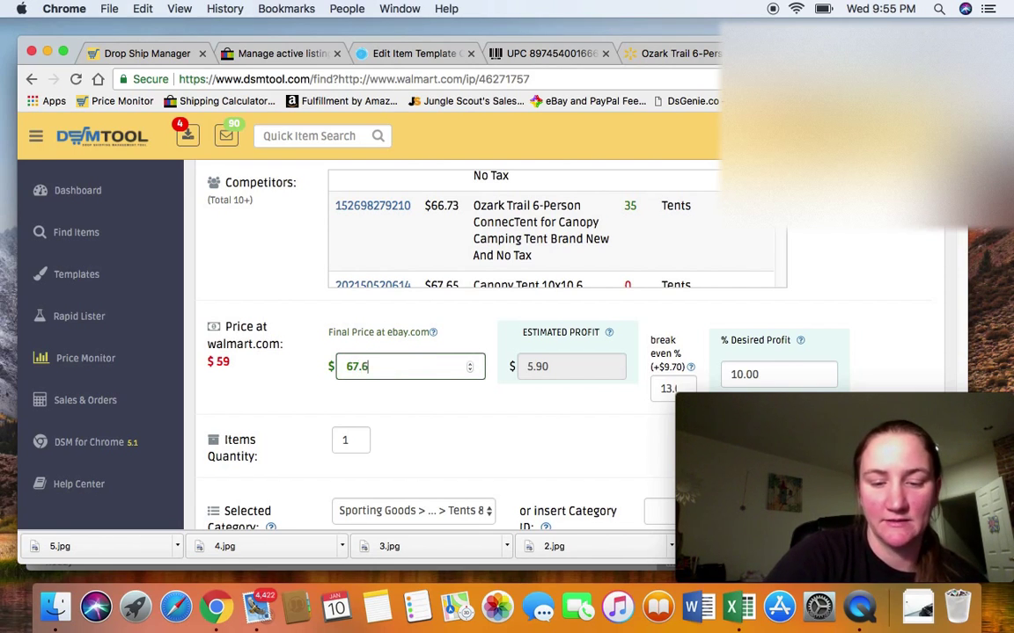
pyautogui.write('9')
pyautogui.click(493, 412)
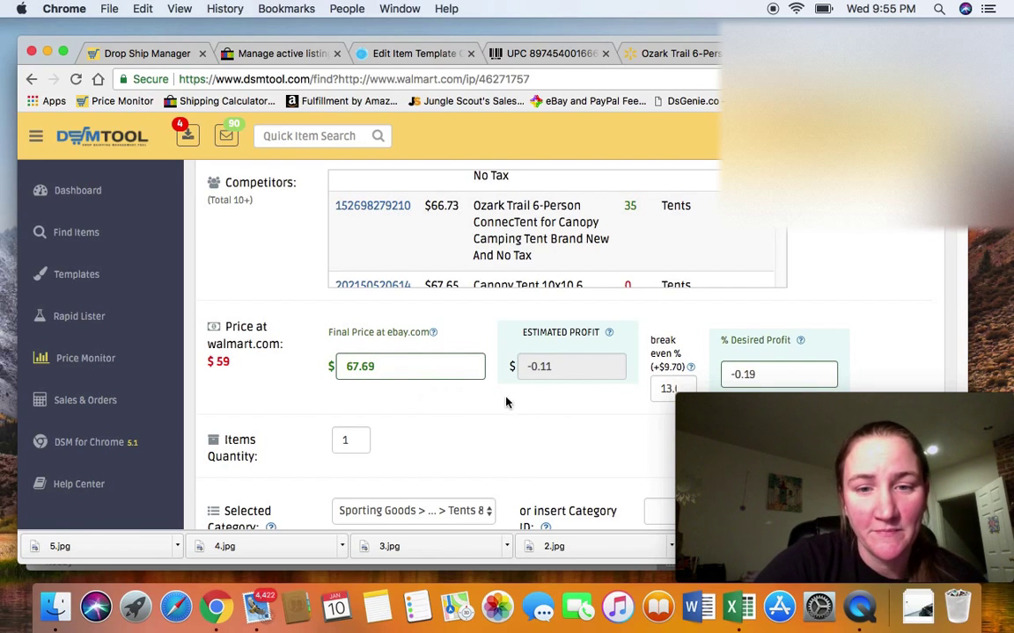
pyautogui.scroll(-1, 483, 402)
pyautogui.scroll(-3, 503, 397)
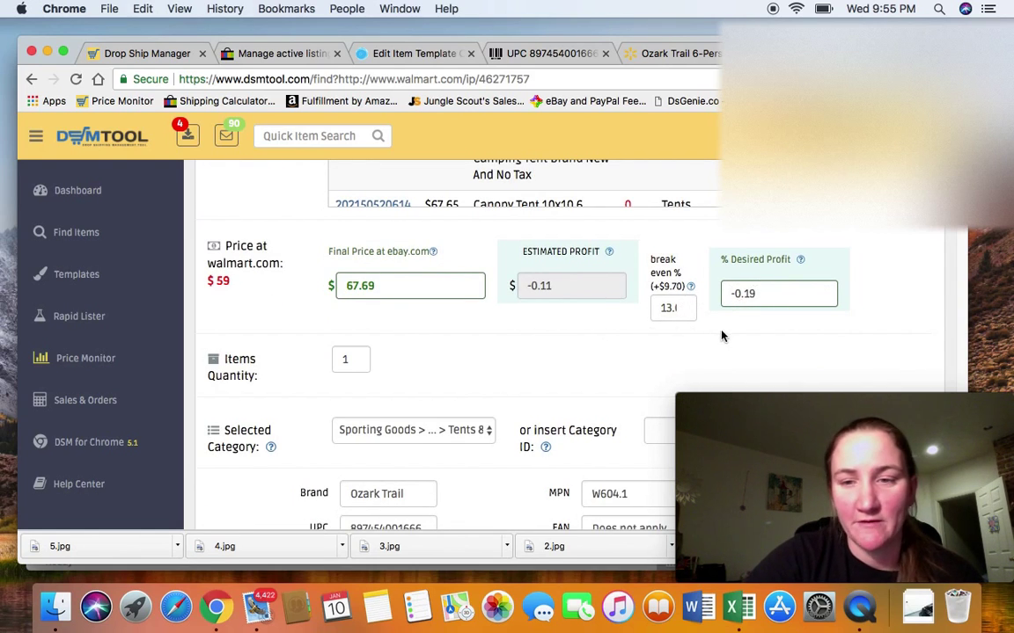
# Step: Scroll down to the tent draft's listing images in DSMTool
pyautogui.scroll(-5, 694, 341)
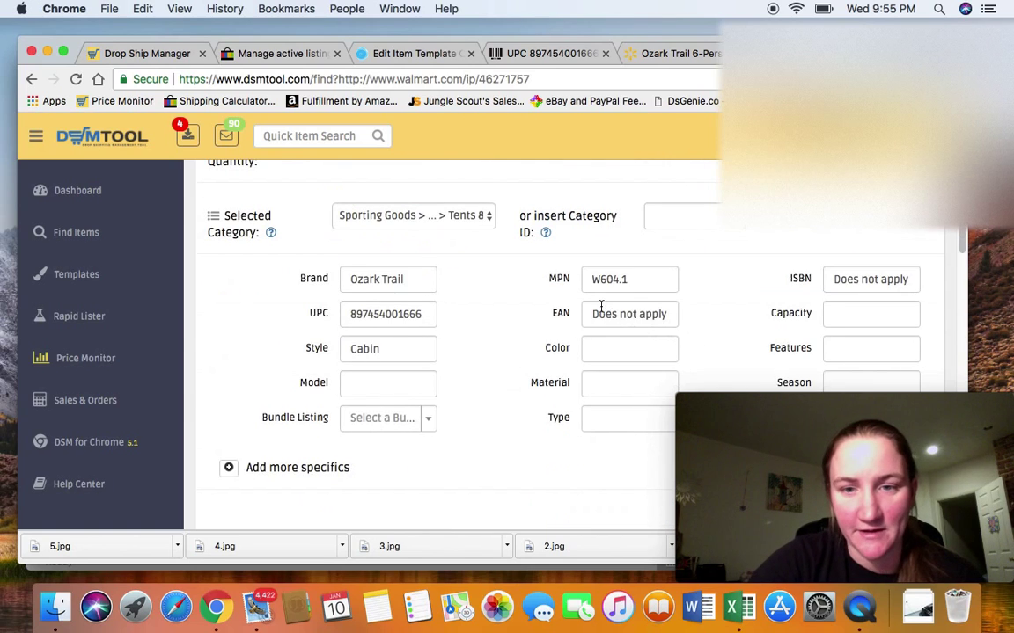
pyautogui.scroll(-5, 614, 278)
pyautogui.scroll(-3, 610, 282)
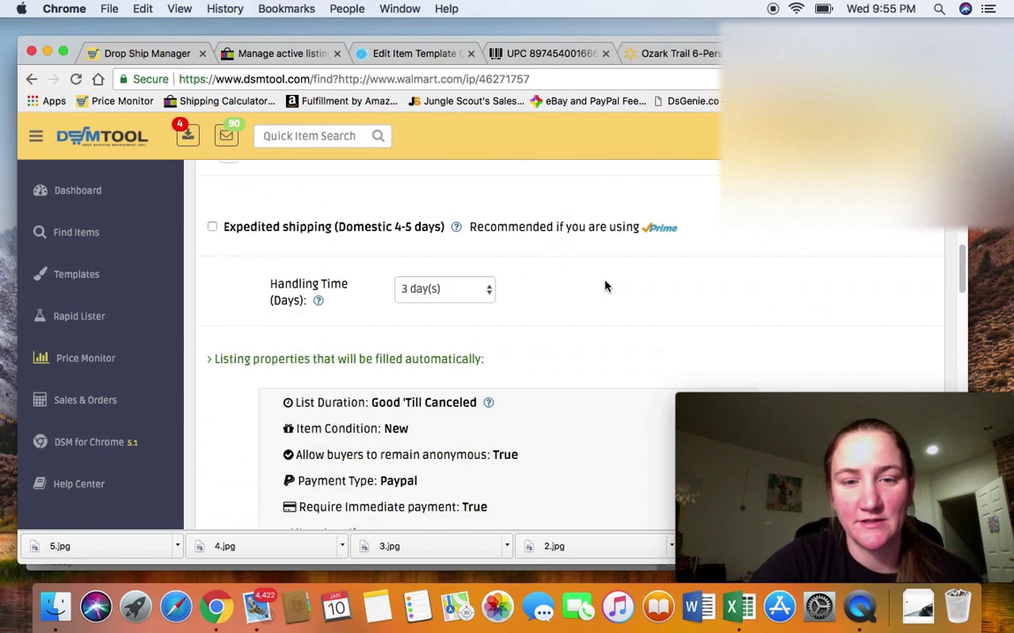
pyautogui.scroll(-3, 606, 284)
pyautogui.scroll(-6, 604, 285)
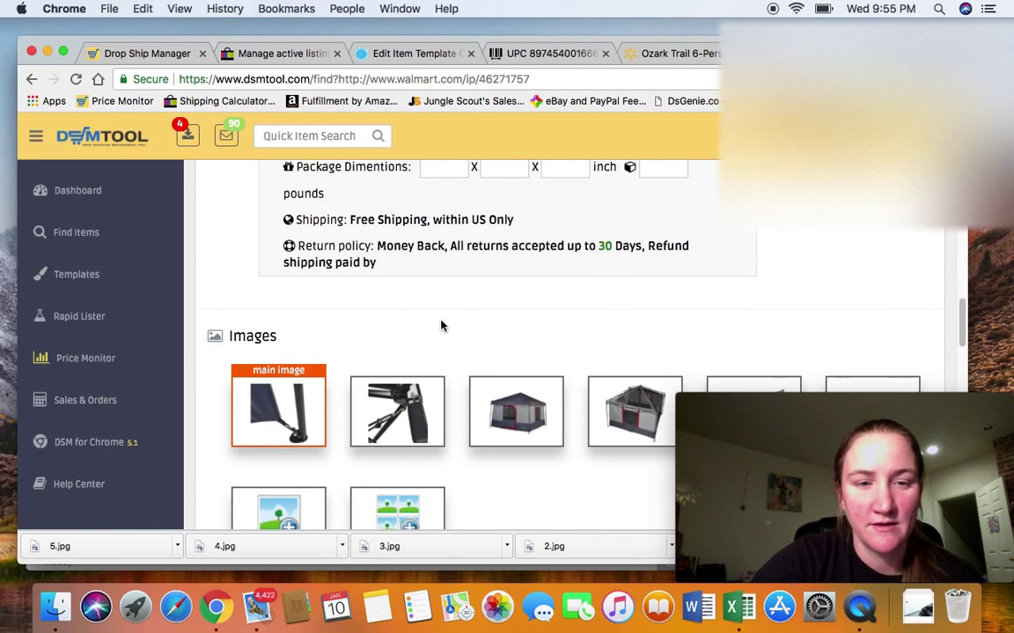
pyautogui.scroll(-3, 441, 327)
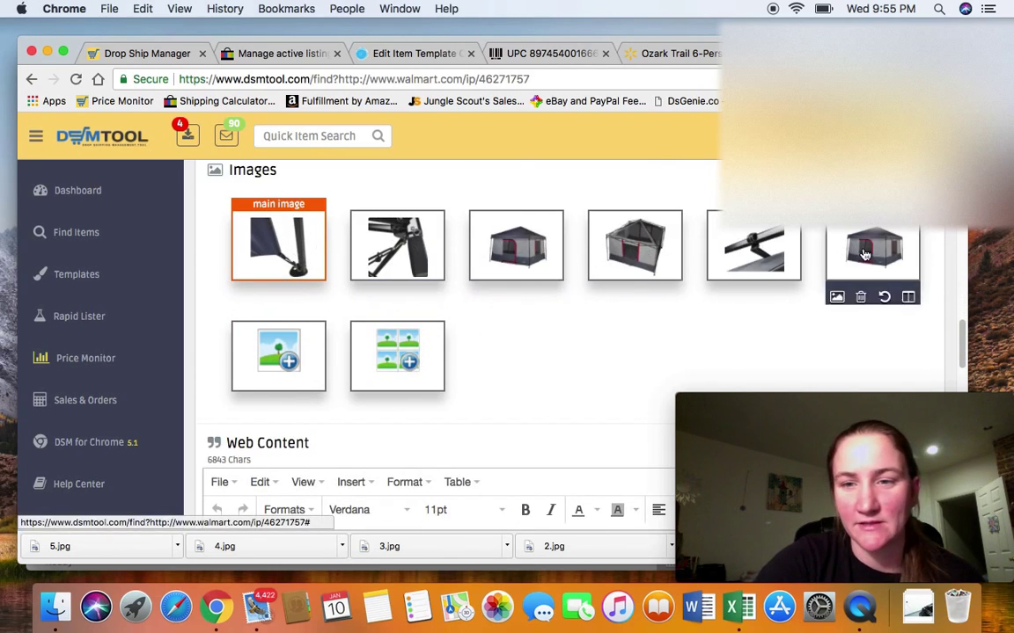
pyautogui.moveTo(278, 406)
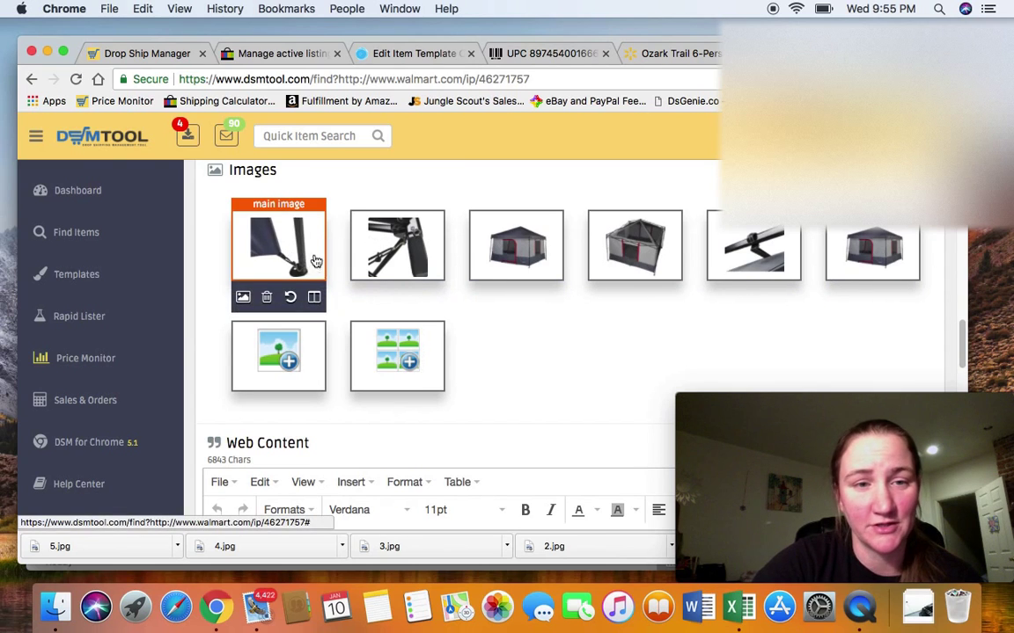
# Step: Compare against DS Genie's product photos and make the full tent photo the main image
pyautogui.click(379, 53)
pyautogui.scroll(5, 418, 261)
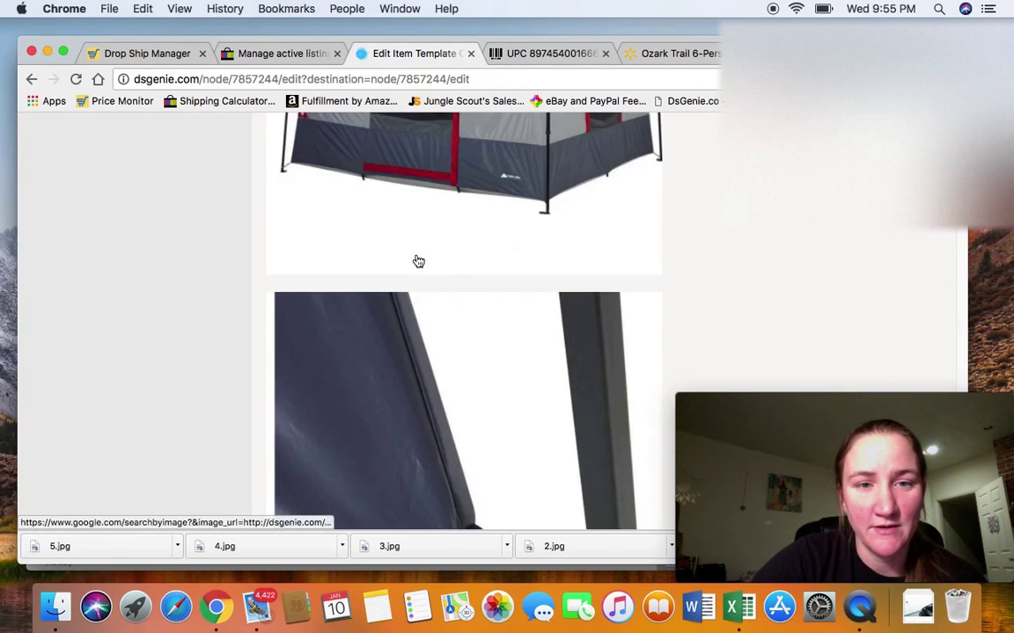
pyautogui.scroll(-3, 418, 262)
pyautogui.scroll(5, 418, 262)
pyautogui.scroll(-1, 455, 255)
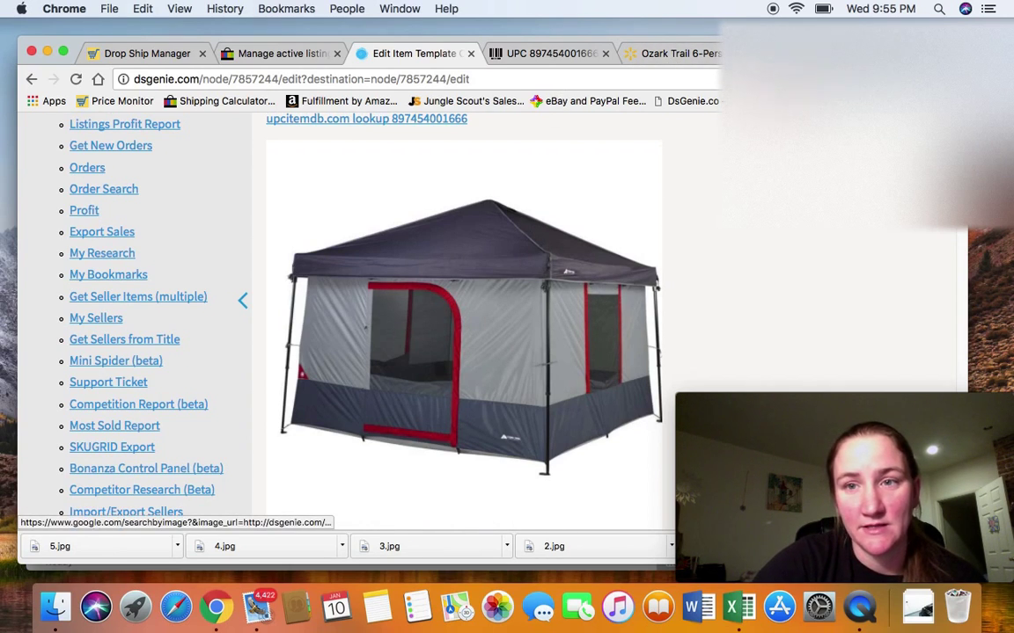
pyautogui.press('super+1')
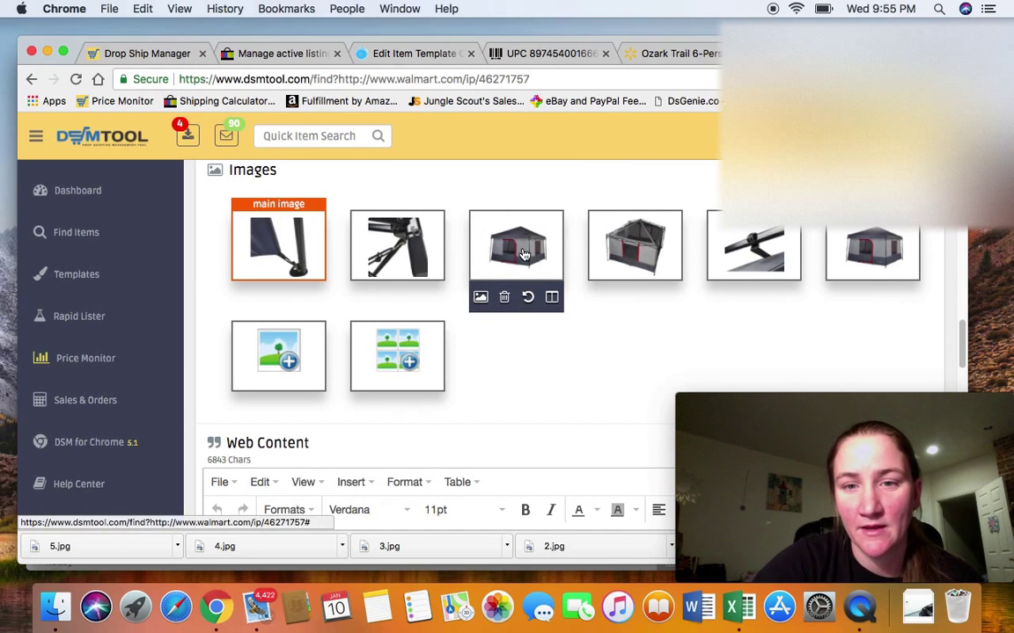
pyautogui.click(524, 254)
# Step: Run the Publish fee check, confirming validation with a $0 fee, and back out without submitting
pyautogui.scroll(-3, 524, 277)
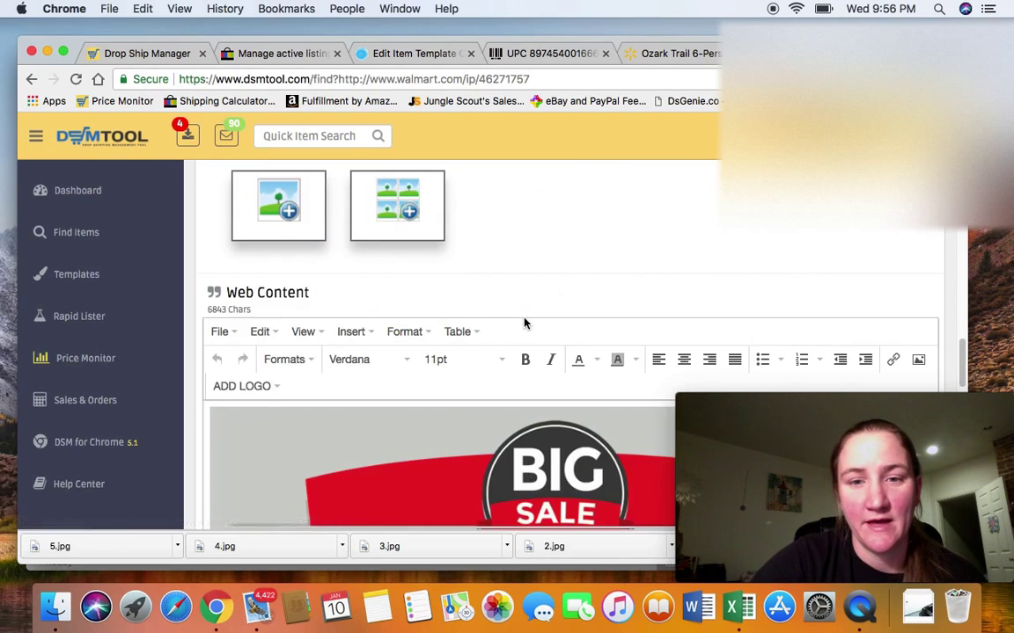
pyautogui.scroll(-5, 524, 324)
pyautogui.scroll(-5, 525, 352)
pyautogui.scroll(-5, 524, 370)
pyautogui.scroll(-5, 523, 371)
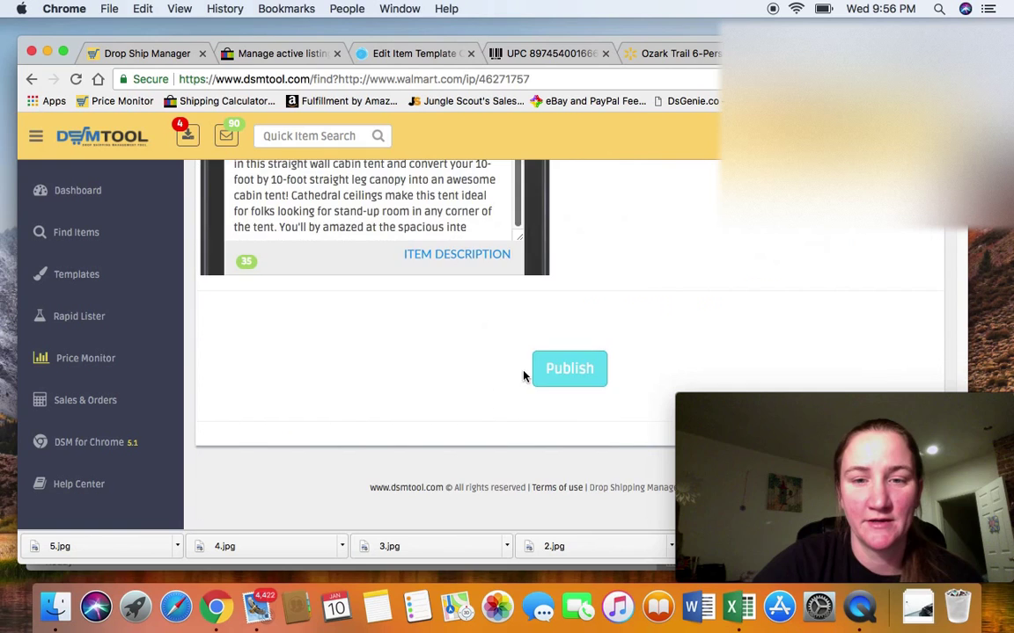
pyautogui.click(556, 380)
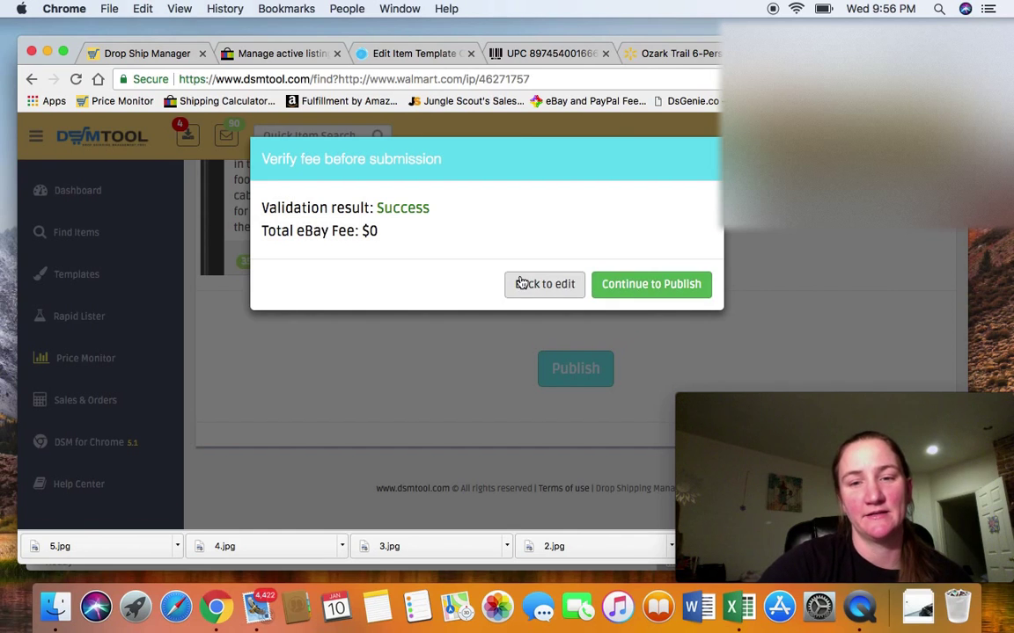
pyautogui.click(542, 286)
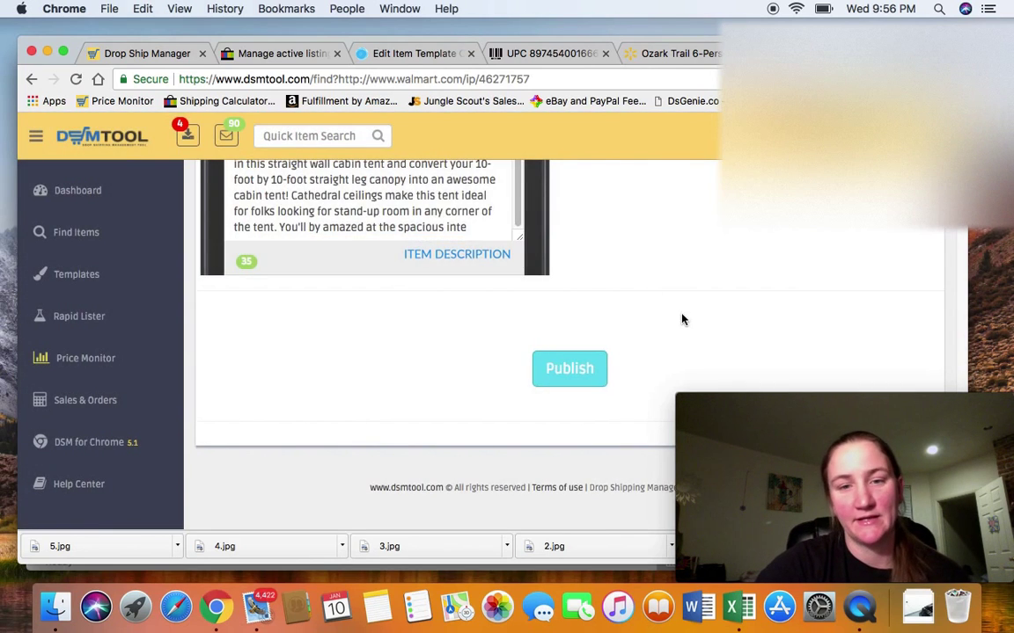
# Step: Scroll back up to the top of the DSMTool tent listing draft
pyautogui.scroll(3, 658, 321)
pyautogui.scroll(5, 656, 321)
pyautogui.scroll(5, 656, 321)
pyautogui.scroll(3, 634, 264)
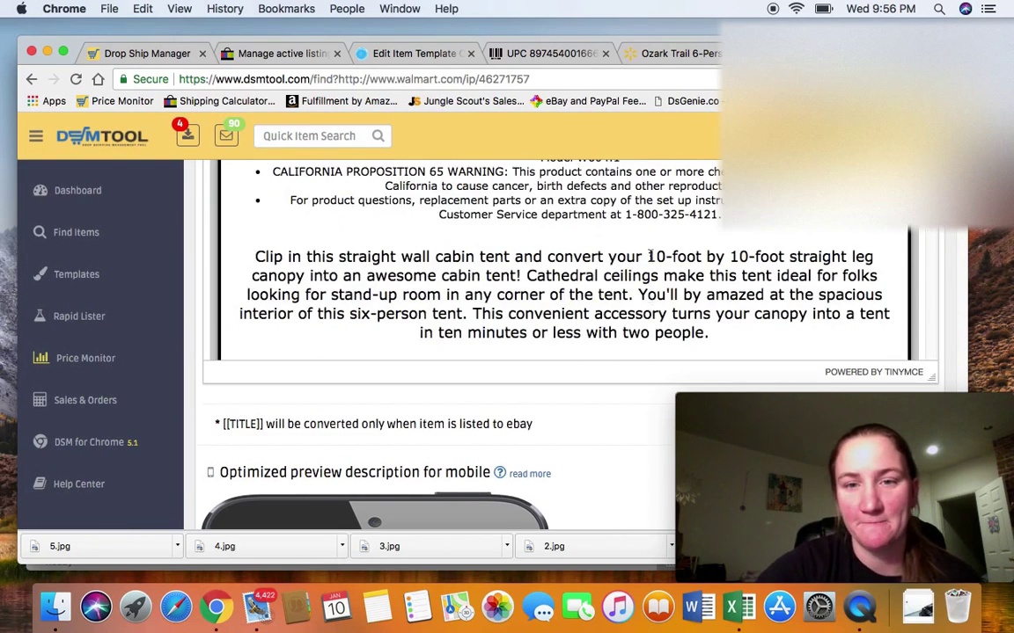
pyautogui.scroll(2, 633, 264)
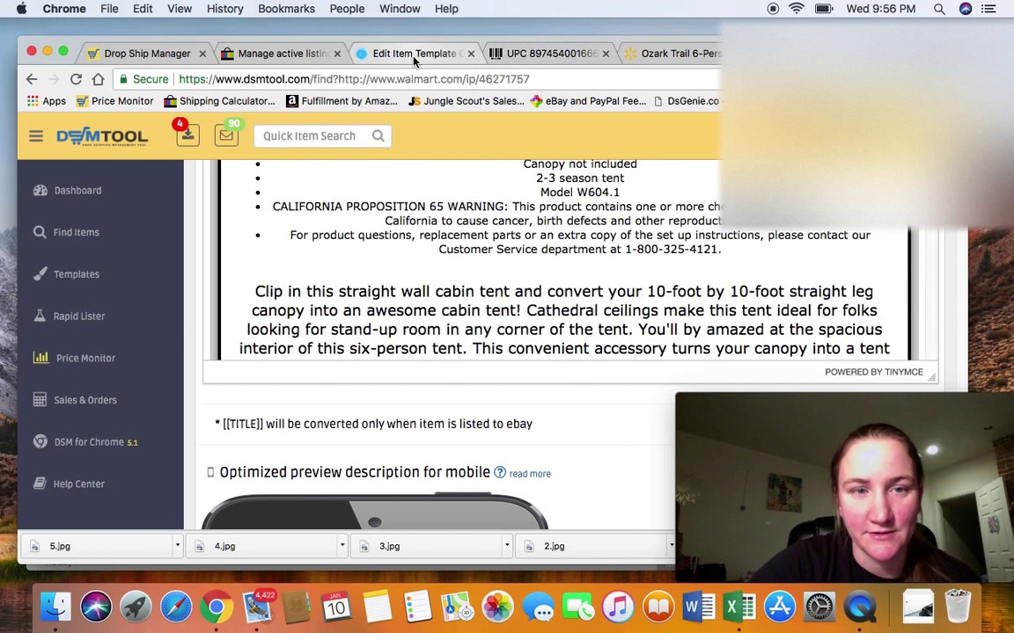
pyautogui.scroll(5, 497, 225)
pyautogui.scroll(5, 497, 224)
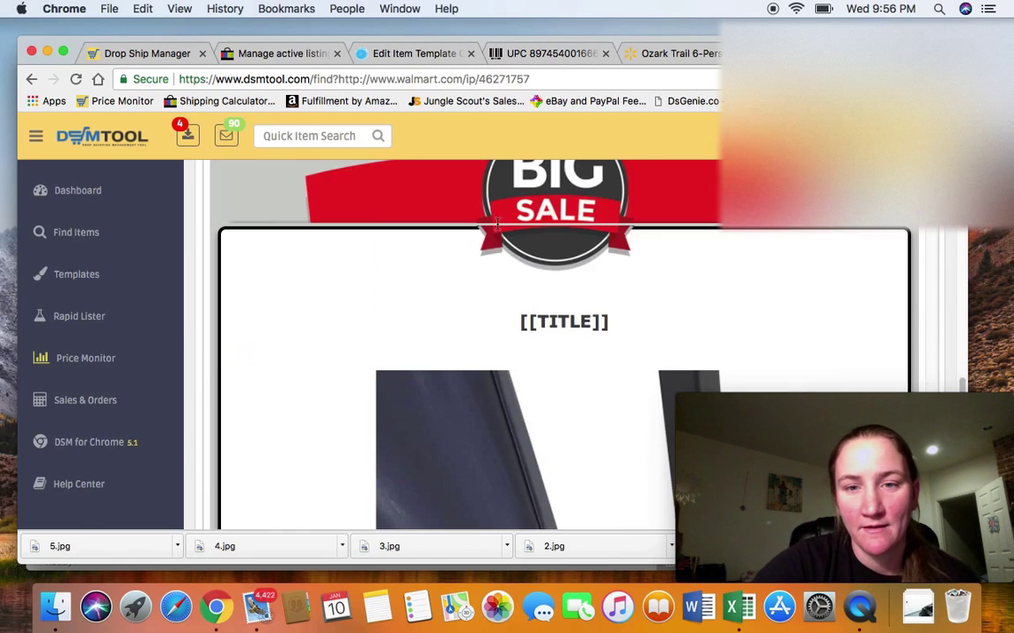
pyautogui.scroll(1, 826, 261)
pyautogui.scroll(5, 826, 266)
pyautogui.scroll(2, 765, 267)
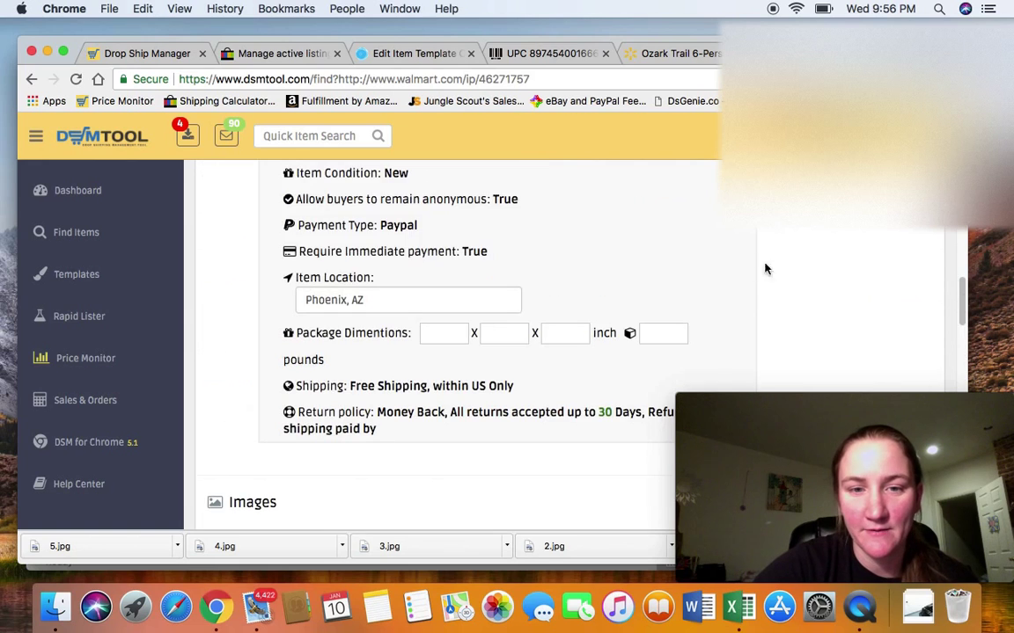
pyautogui.scroll(5, 704, 276)
pyautogui.scroll(5, 704, 275)
pyautogui.scroll(1, 570, 242)
pyautogui.scroll(5, 527, 220)
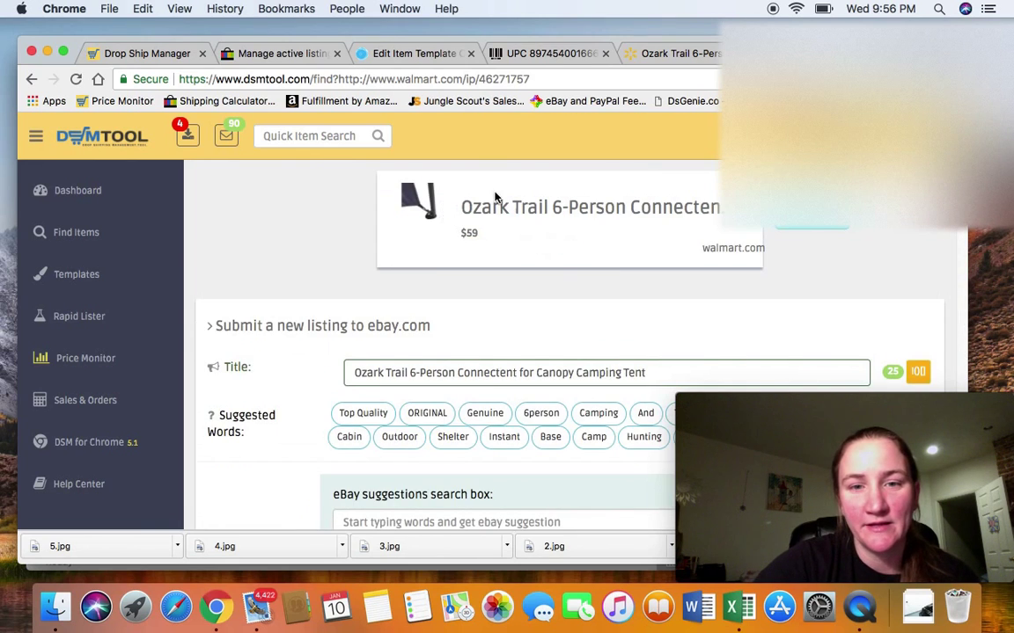
# Step: Review the Walmart Ozark Trail tent page, then return to the tent's DS Genie item template
pyautogui.click(623, 53)
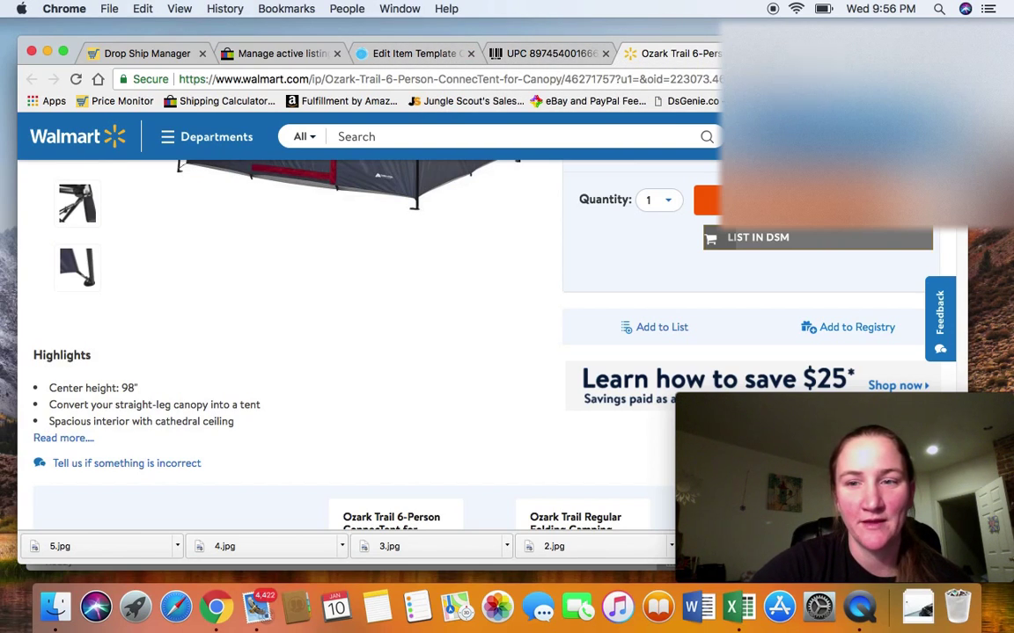
pyautogui.click(368, 53)
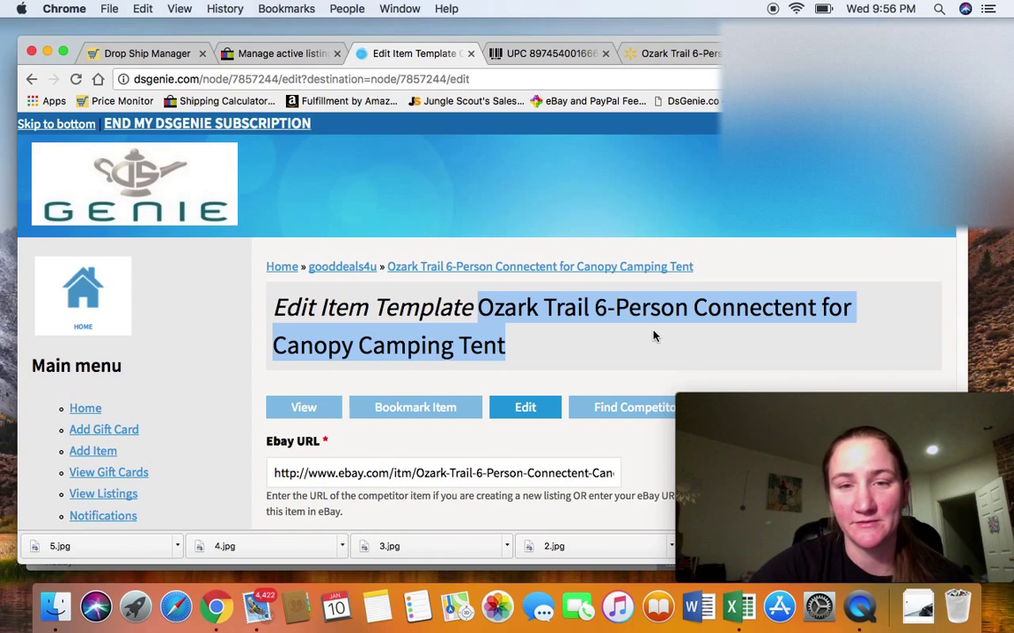
pyautogui.press('super+1')
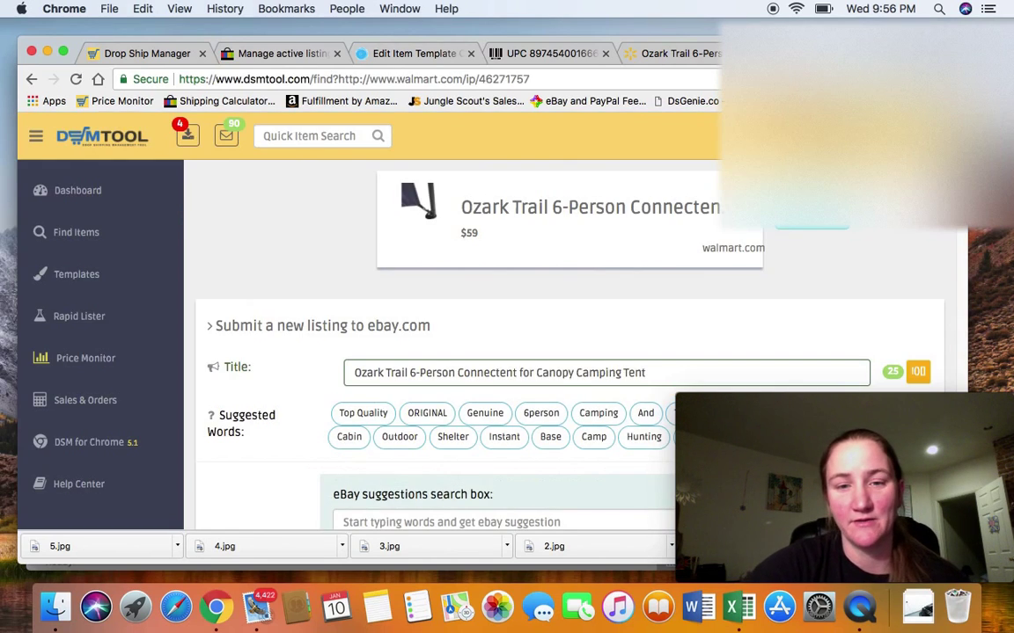
pyautogui.scroll(-5, 637, 240)
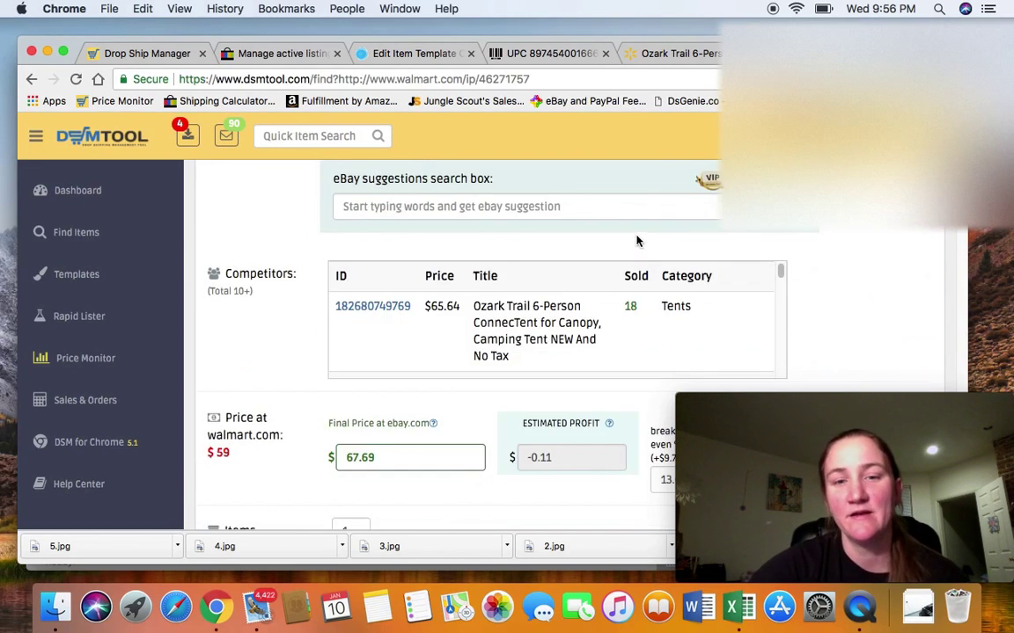
pyautogui.scroll(-2, 524, 336)
pyautogui.scroll(2, 528, 284)
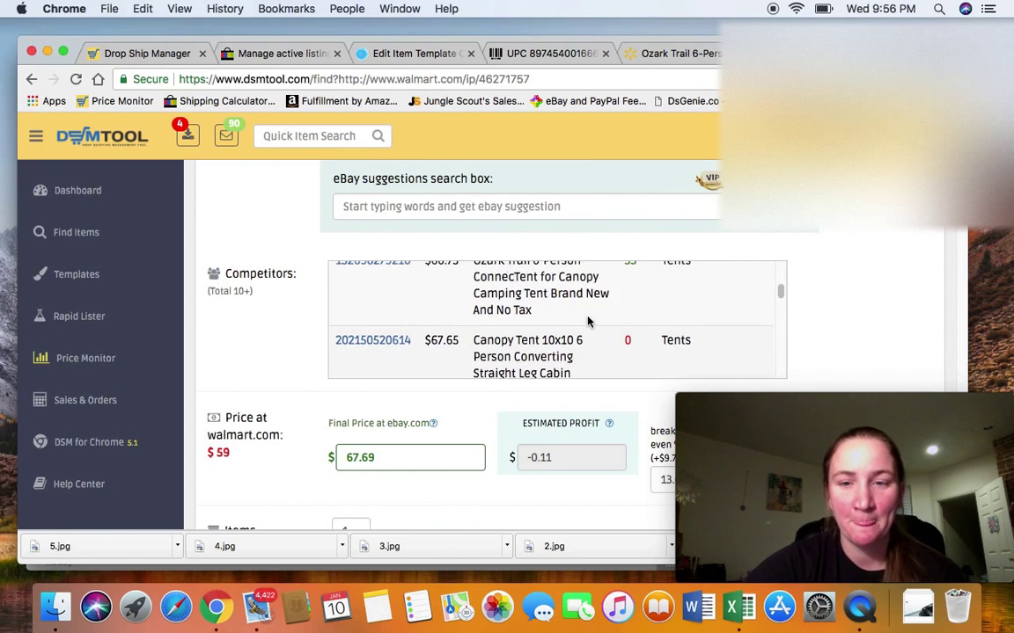
pyautogui.scroll(5, 528, 284)
pyautogui.scroll(1, 594, 317)
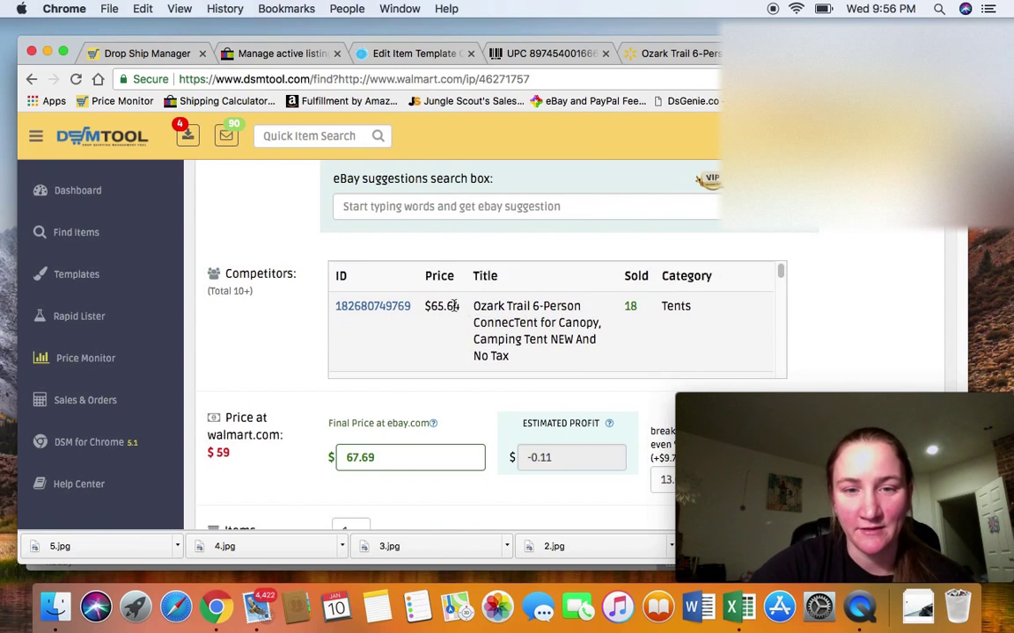
pyautogui.scroll(-1, 598, 327)
pyautogui.scroll(-2, 598, 327)
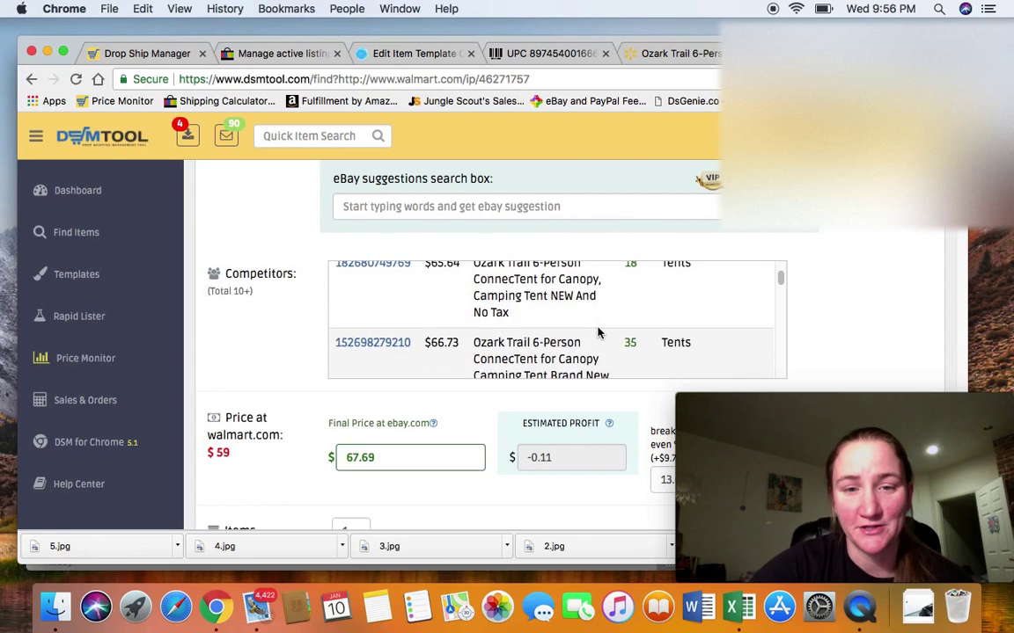
pyautogui.scroll(-1, 598, 330)
pyautogui.scroll(-1, 599, 331)
pyautogui.scroll(-1, 585, 329)
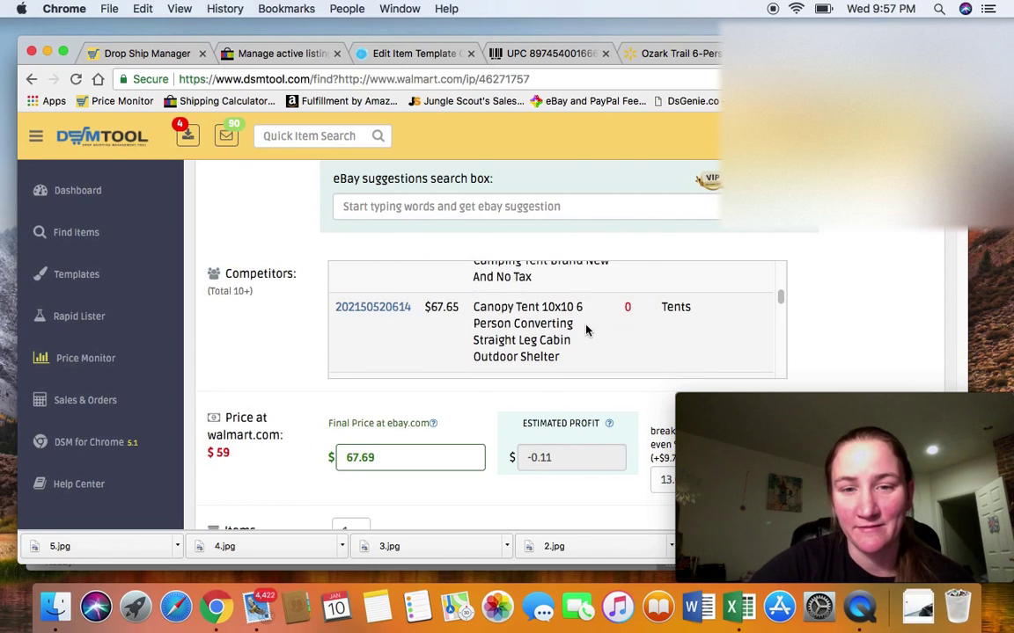
pyautogui.scroll(-3, 588, 330)
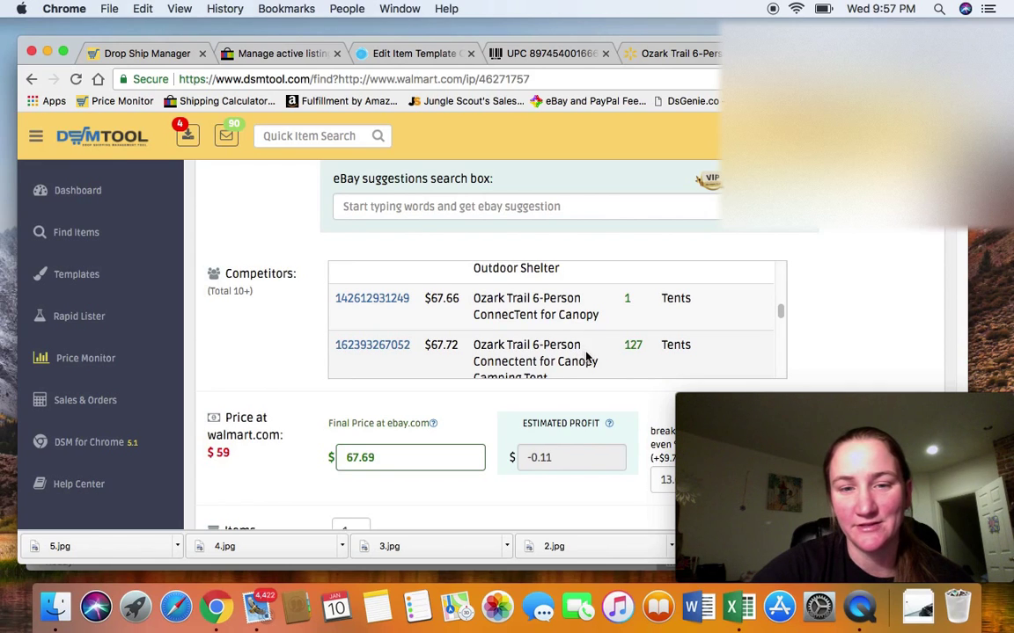
pyautogui.scroll(-1, 584, 354)
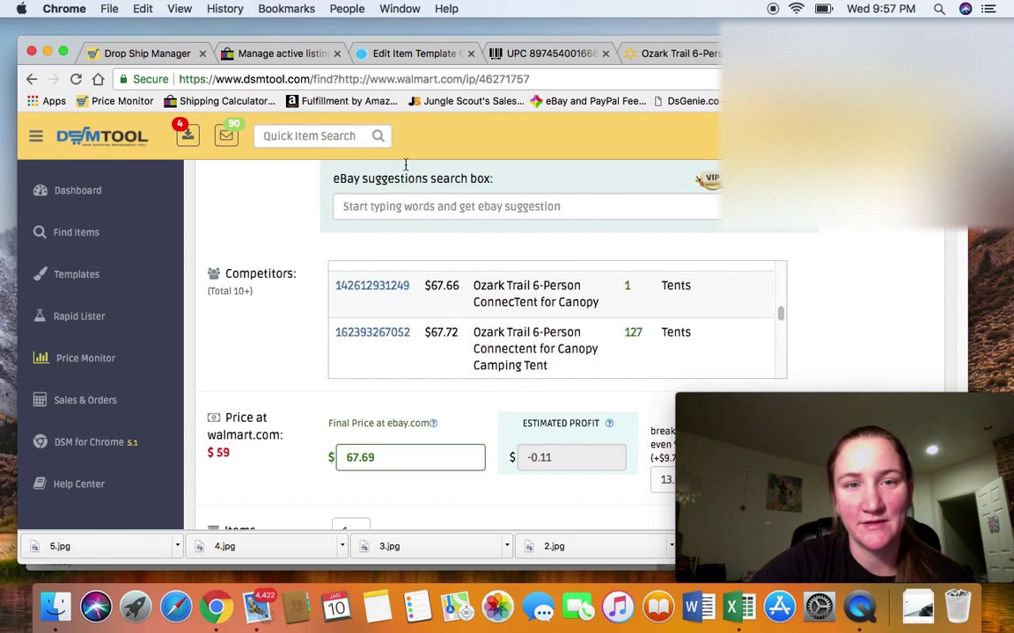
pyautogui.click(405, 54)
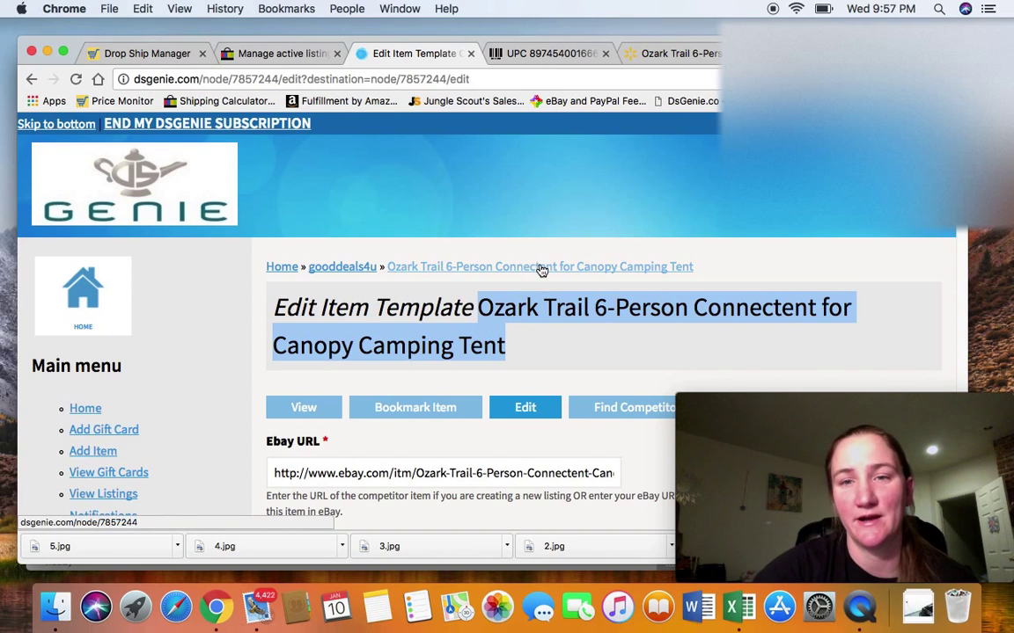
pyautogui.scroll(-5, 633, 299)
pyautogui.scroll(-3, 605, 314)
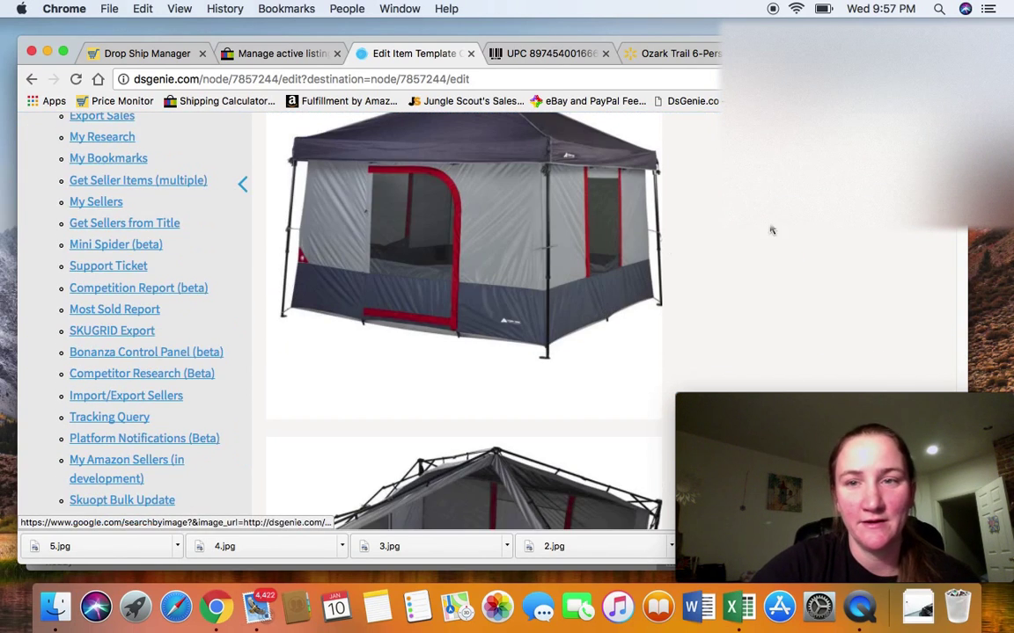
pyautogui.scroll(5, 667, 194)
pyautogui.scroll(3, 667, 194)
pyautogui.scroll(-3, 667, 193)
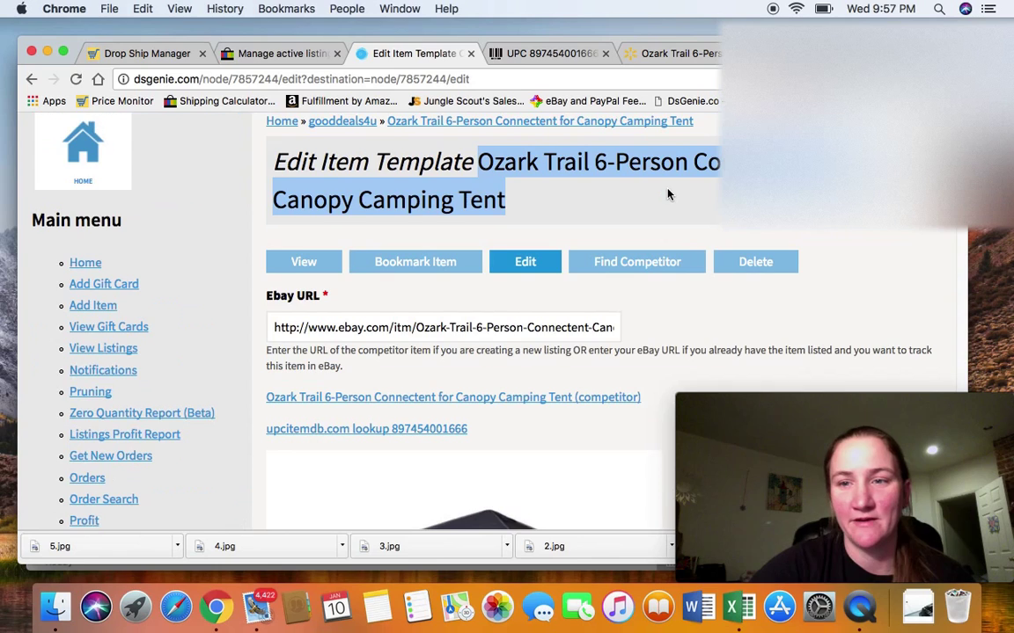